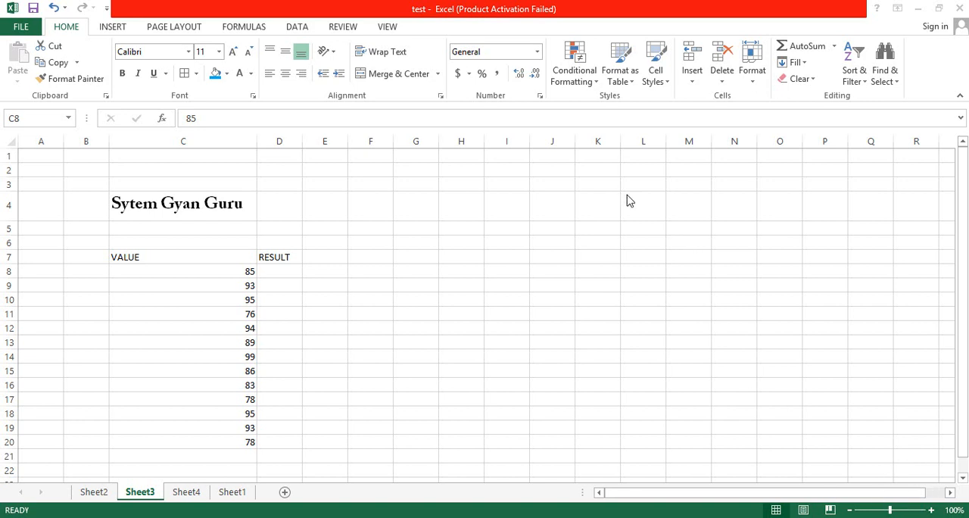
Enter the formula =AND(C8>80,C8<90) in cell D8, the first RESULT cell, to test the value beside it.
click(277, 268)
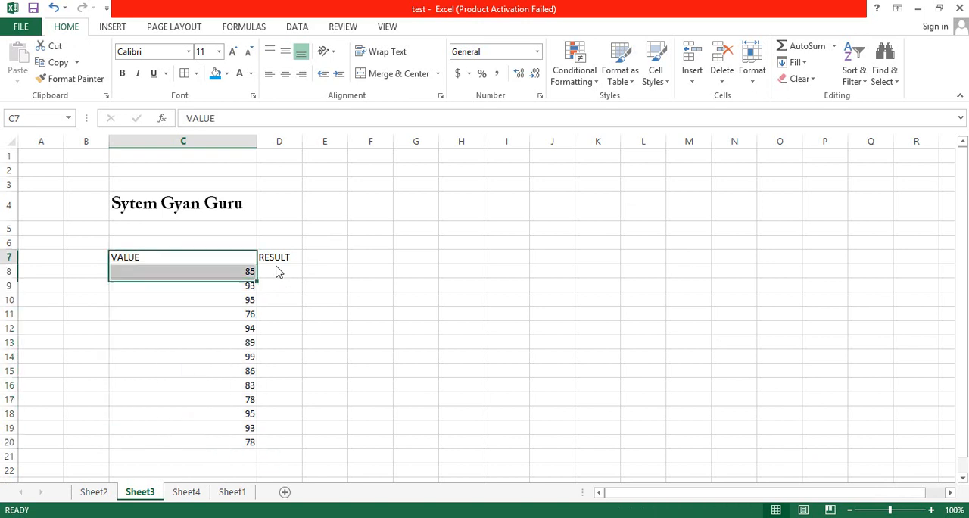
click(277, 271)
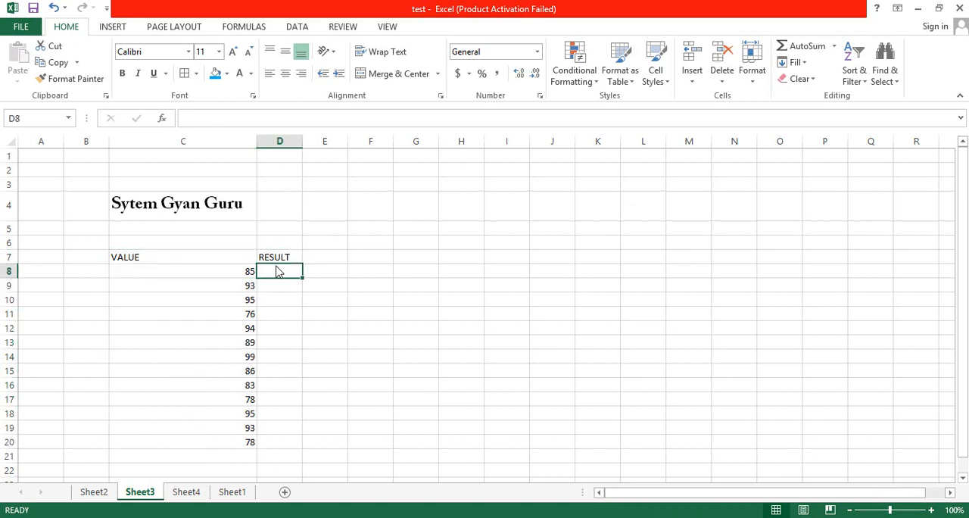
text(=)
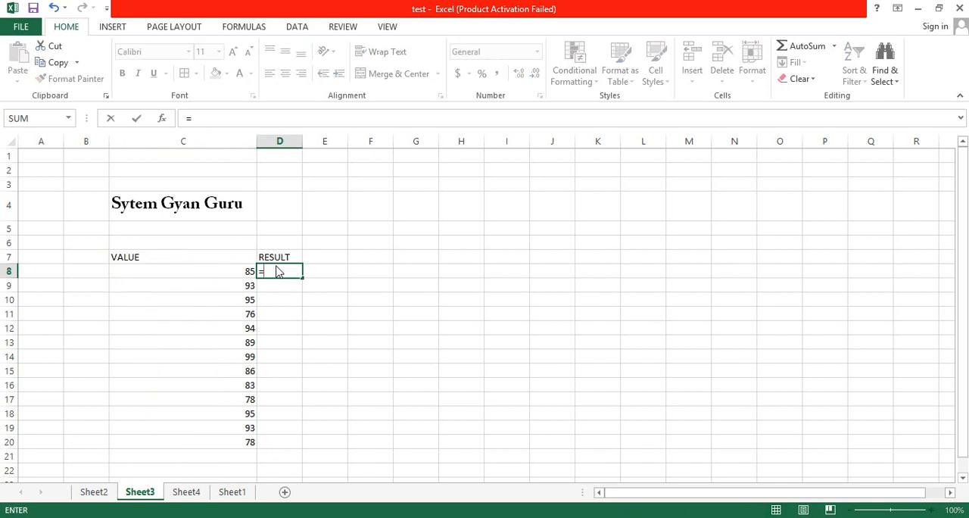
text(AND)
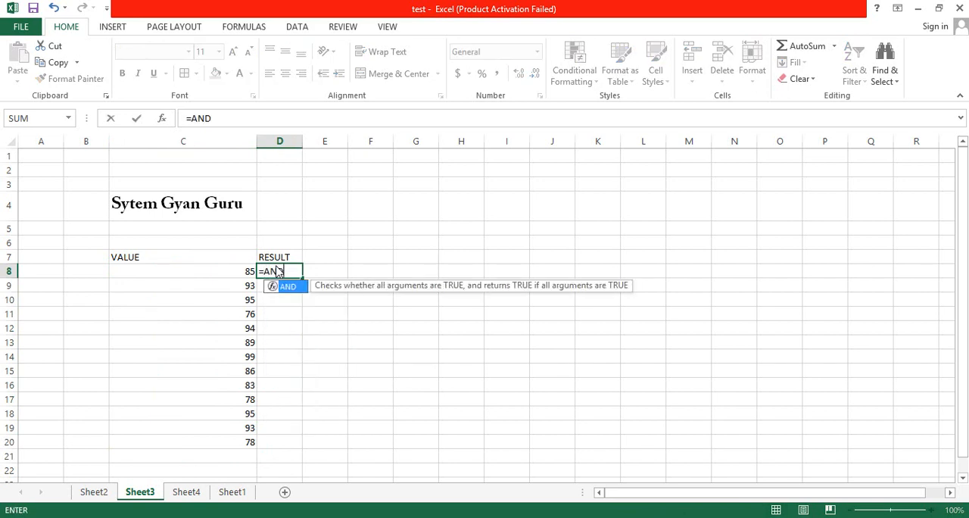
text(()
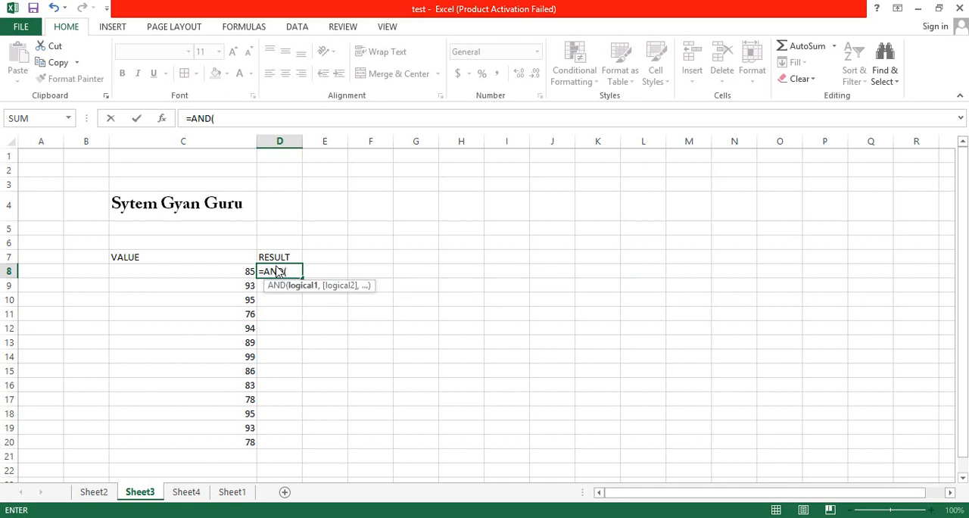
key(Left)
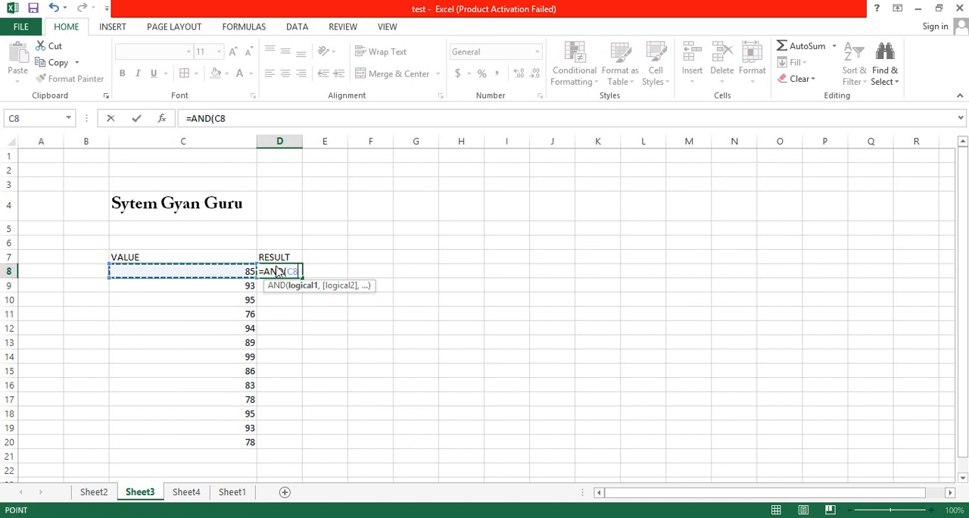
text(>)
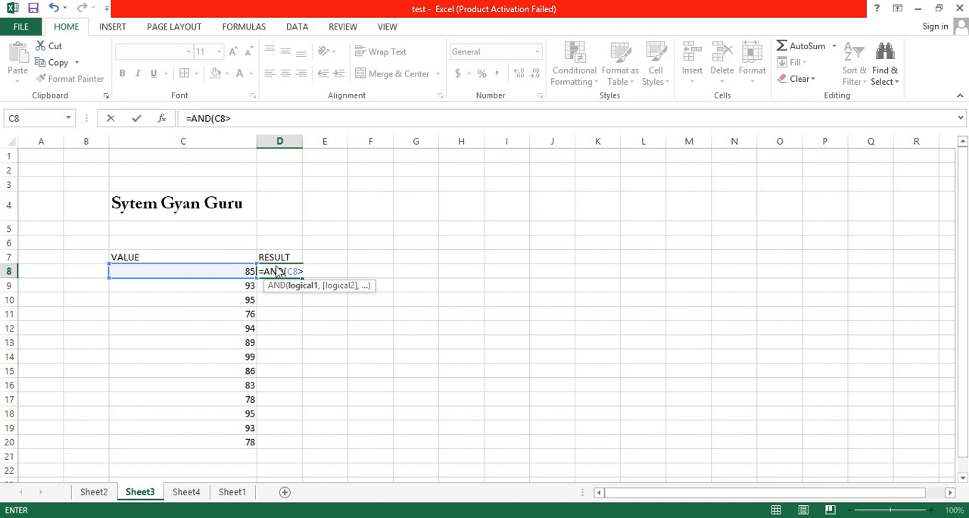
text(80,)
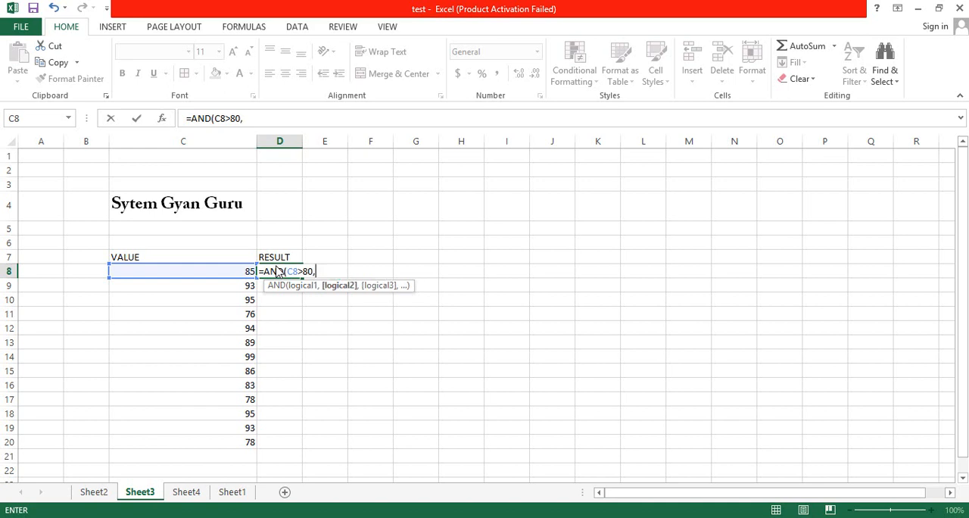
text(C8<)
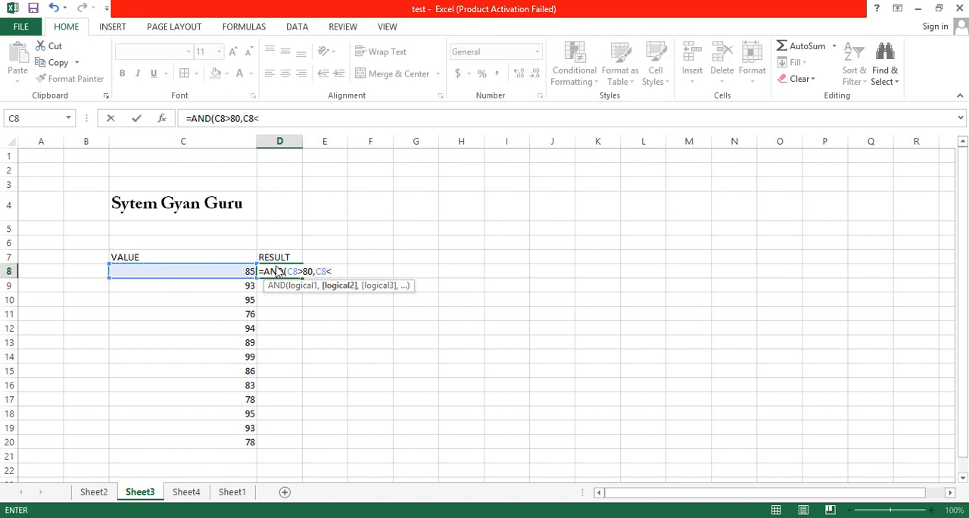
text(90)
key(Return)
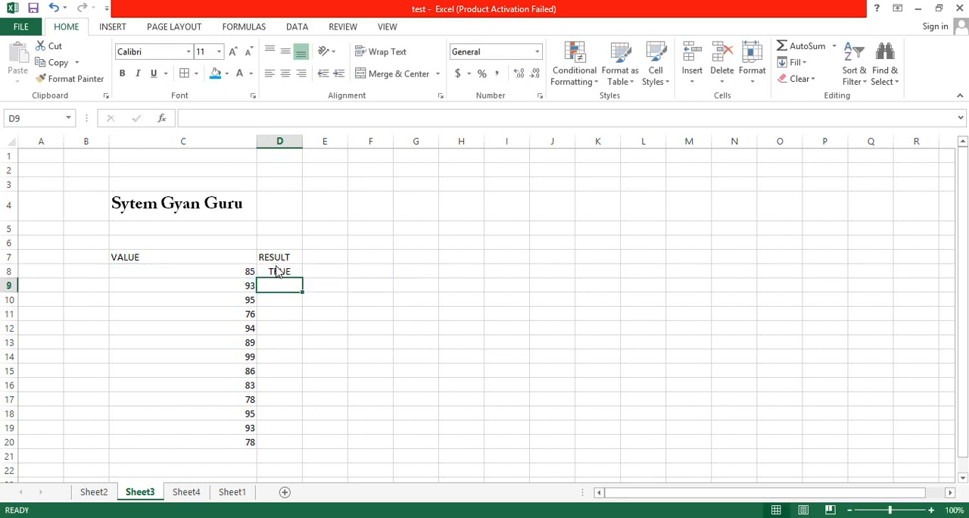
Copy the AND formula from D8 into the rest of the RESULT column, D9 through D20.
click(293, 273)
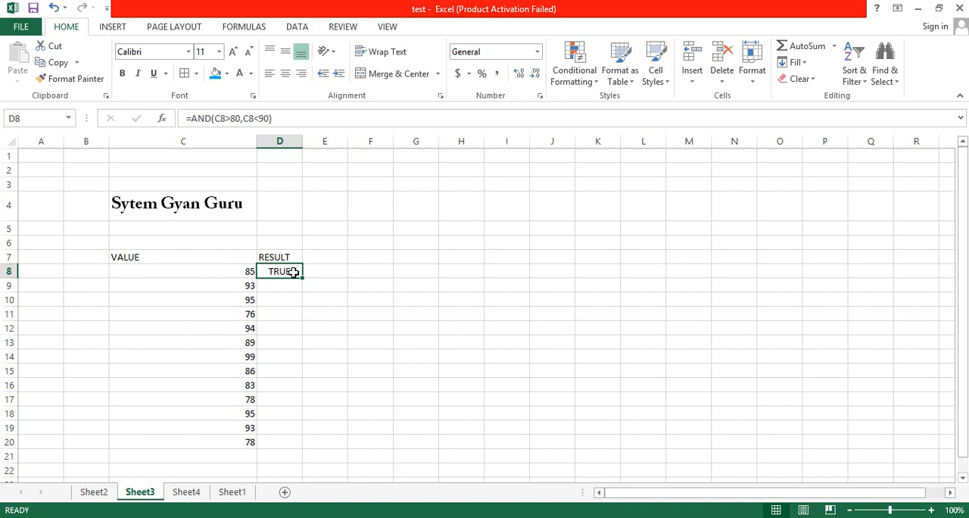
key(ctrl+c)
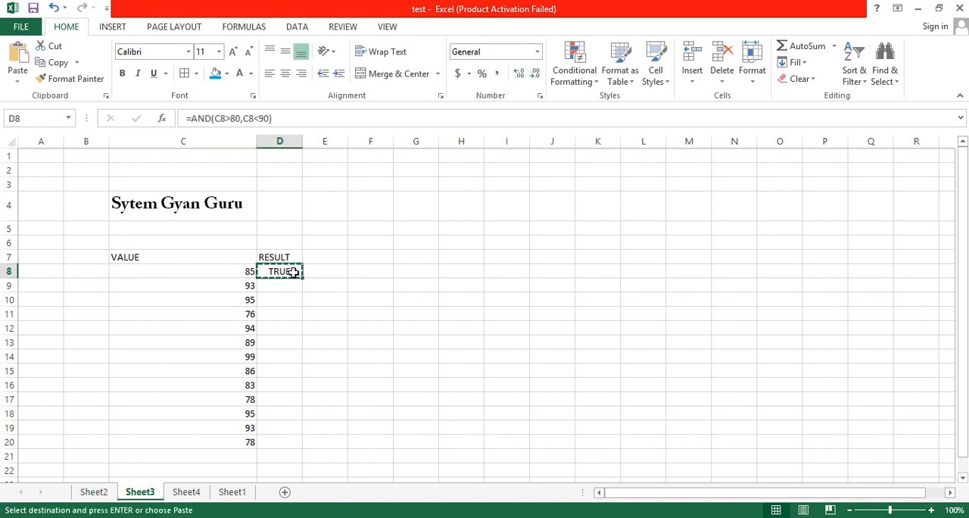
key(Left)
key(ctrl+Down)
key(Right)
key(ctrl+shift+Up)
key(shift+Down)
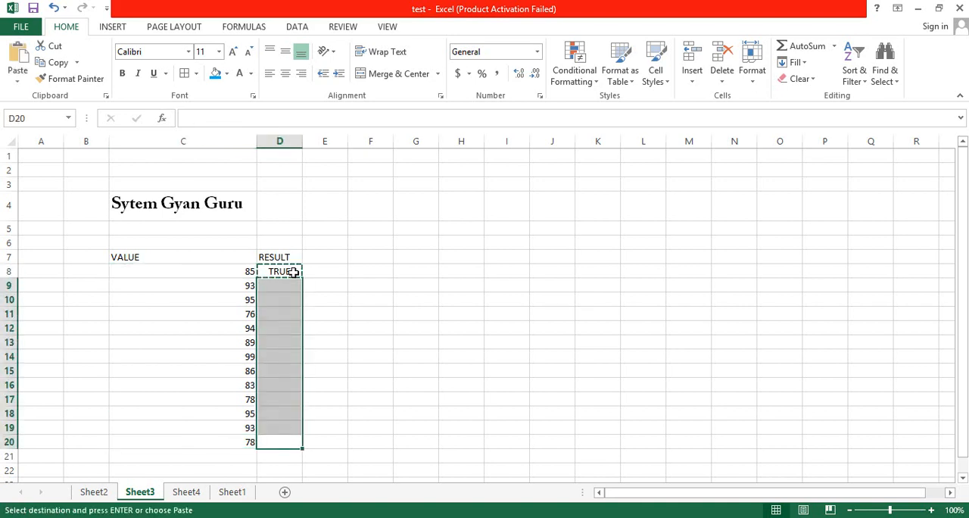
key(ctrl+v)
Check the copied AND formulas in rows 9 to 11 against their neighbouring values in column C.
key(Down)
key(Up)
key(Up)
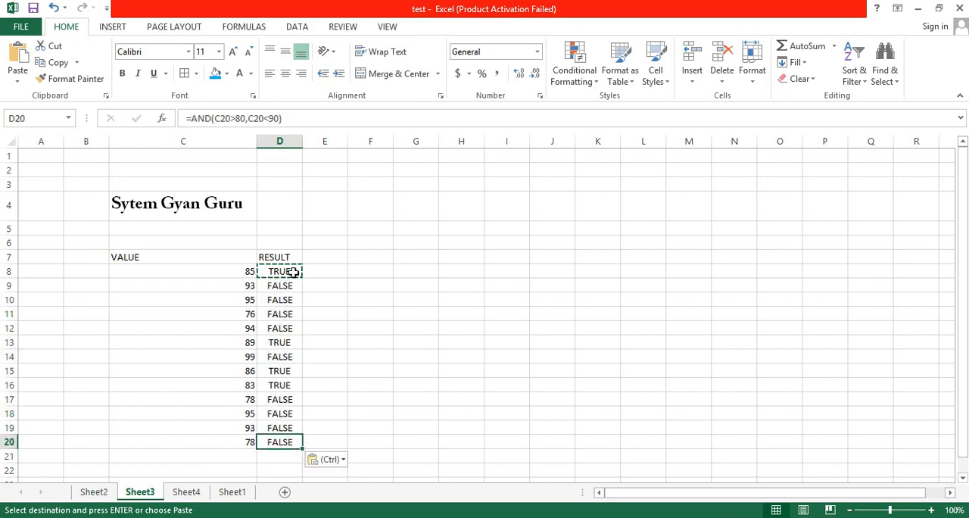
key(Up)
key(Up)
key(Up)
key(Up)
key(Up)
key(Up)
key(Up)
key(Up)
key(Up)
key(Up)
key(Left)
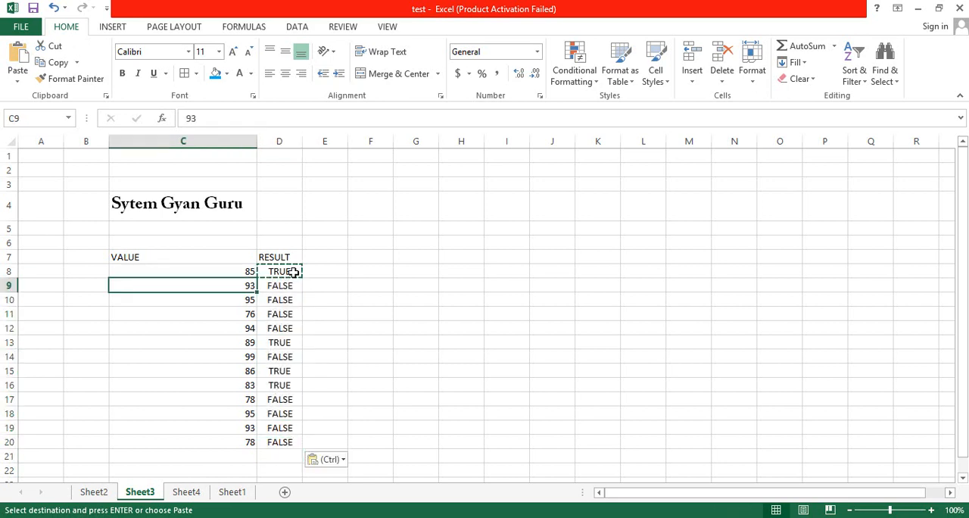
key(Right)
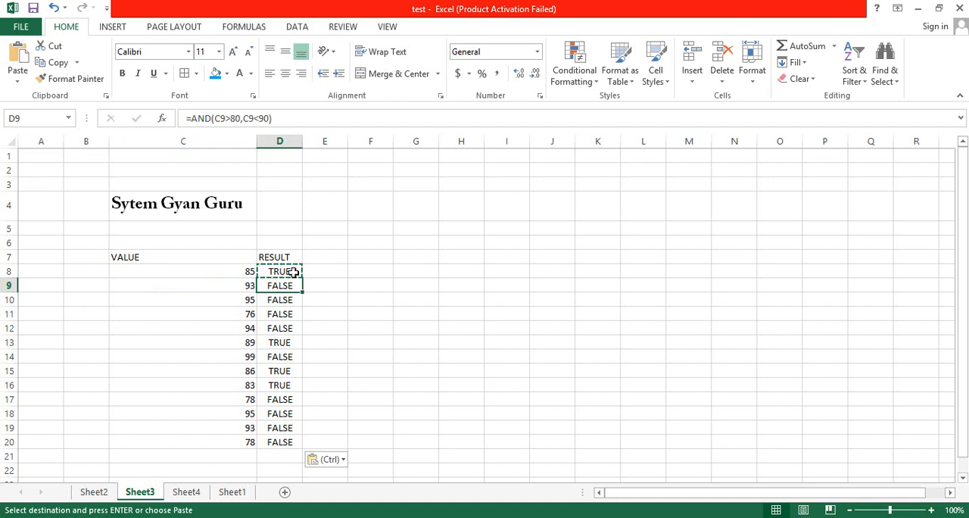
key(Left)
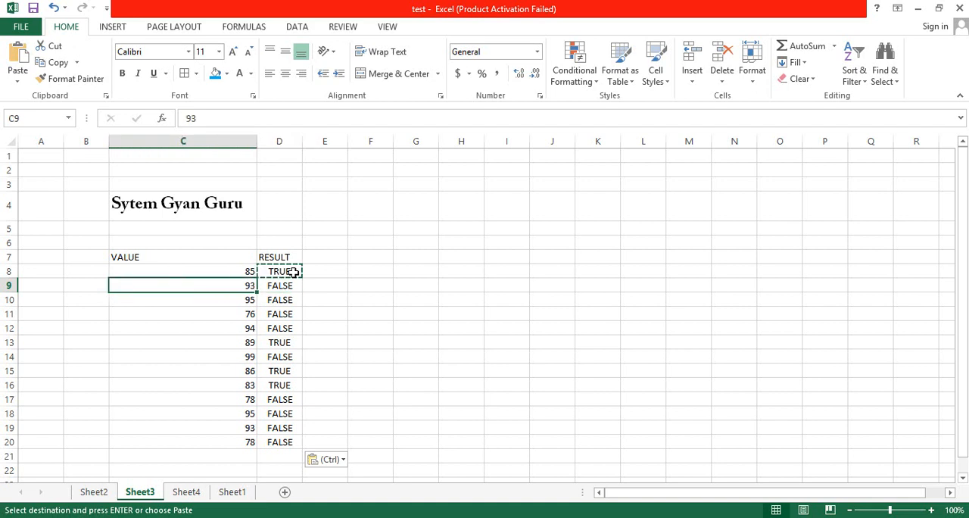
key(Down)
key(Right)
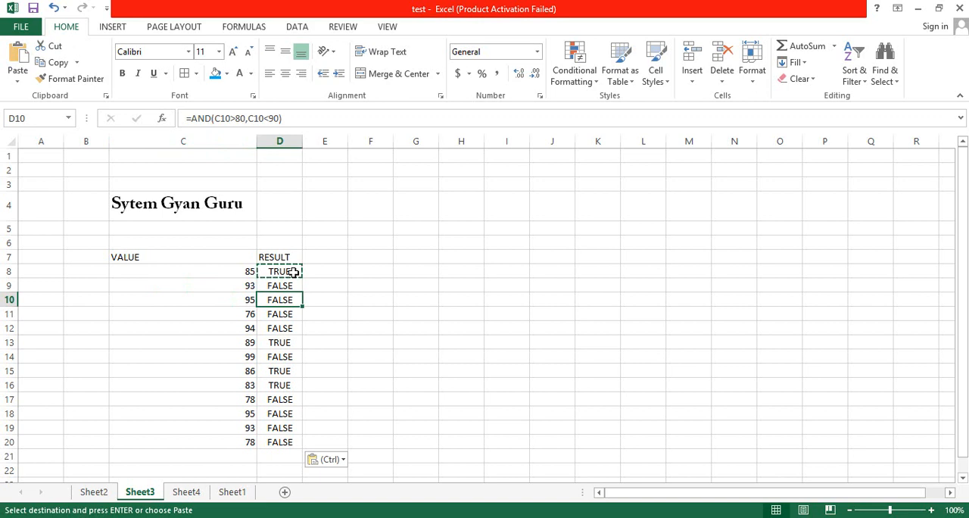
key(Down)
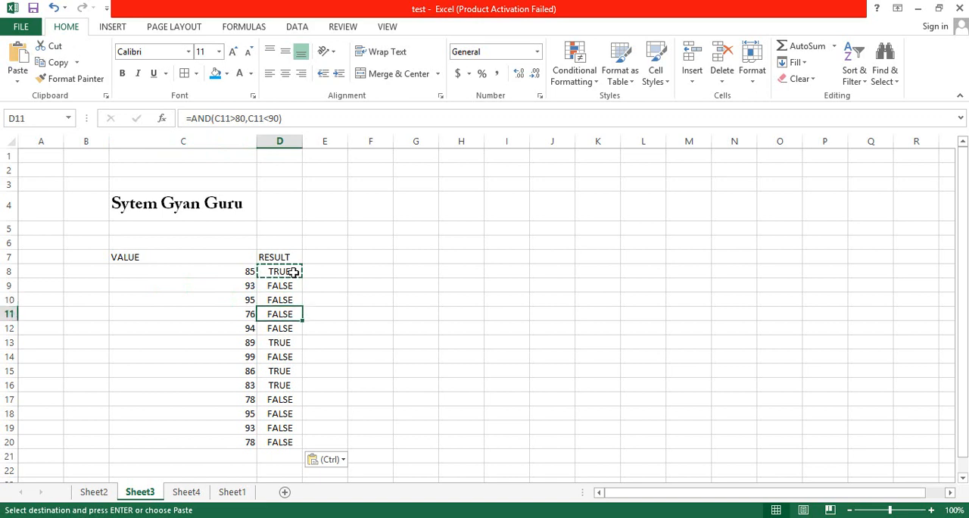
key(Left)
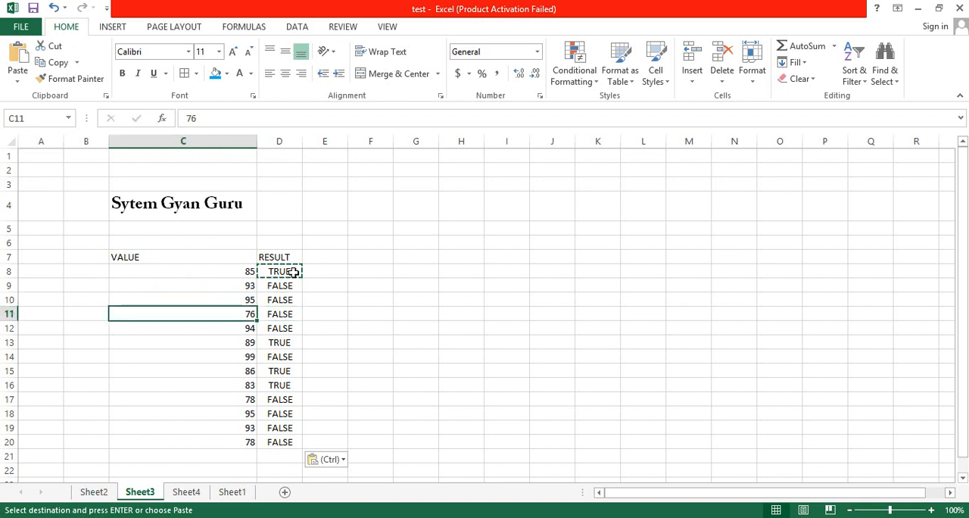
key(Right)
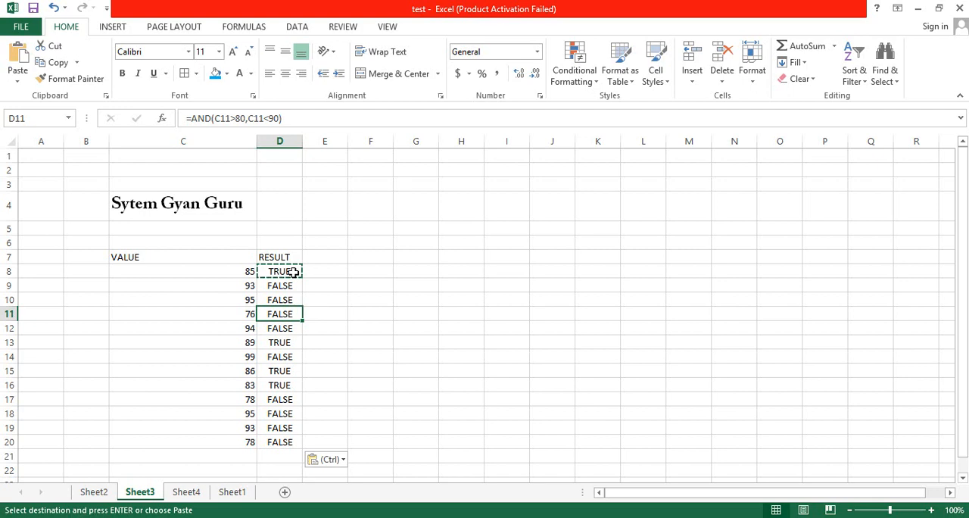
Switch to Sheet4 and look over the SALES, TARGET, ZONE and WHO COMPLETED TARGET columns of the sales table.
click(185, 492)
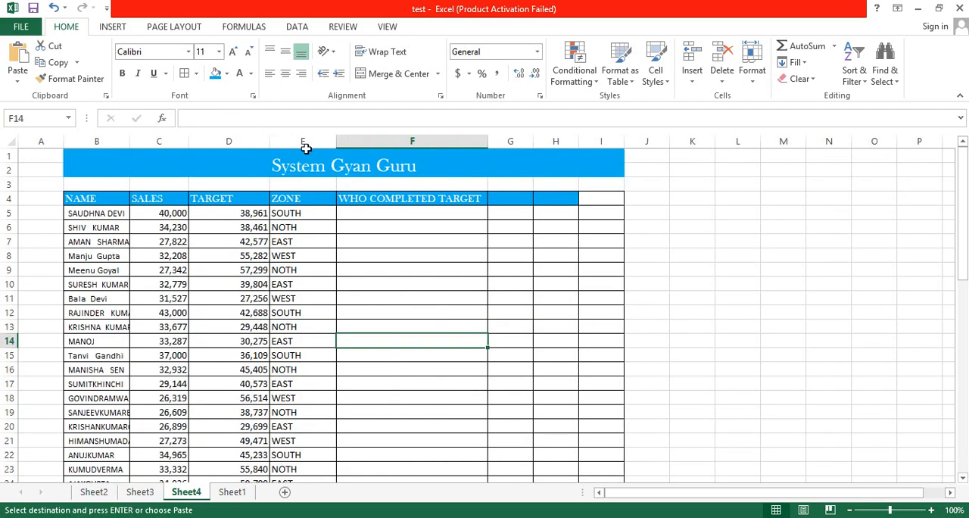
click(301, 200)
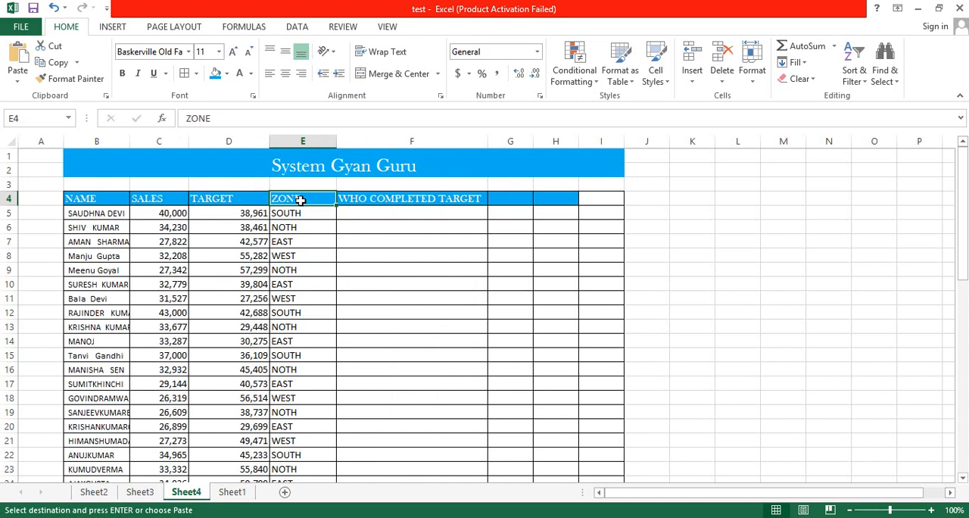
key(Up)
key(Left)
key(Left)
key(Right)
key(Down)
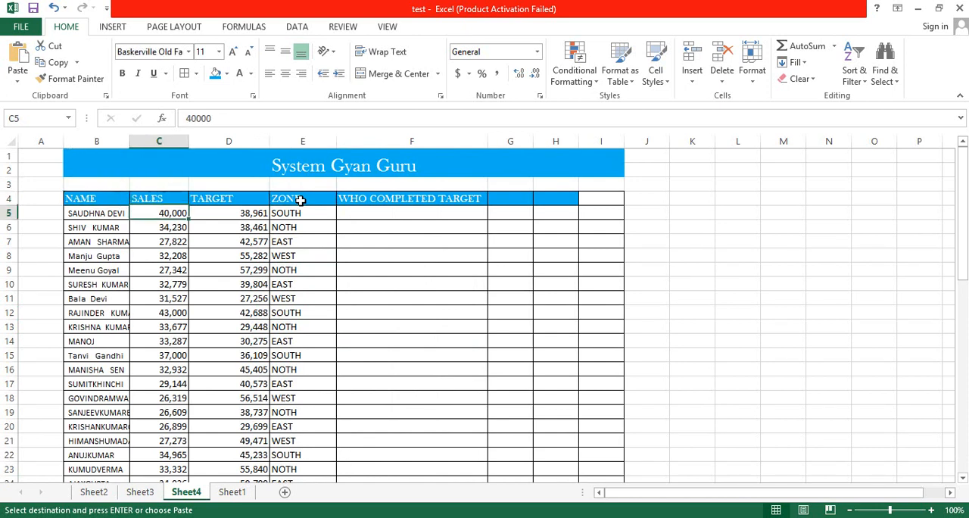
key(Right)
key(Up)
key(Down)
key(Left)
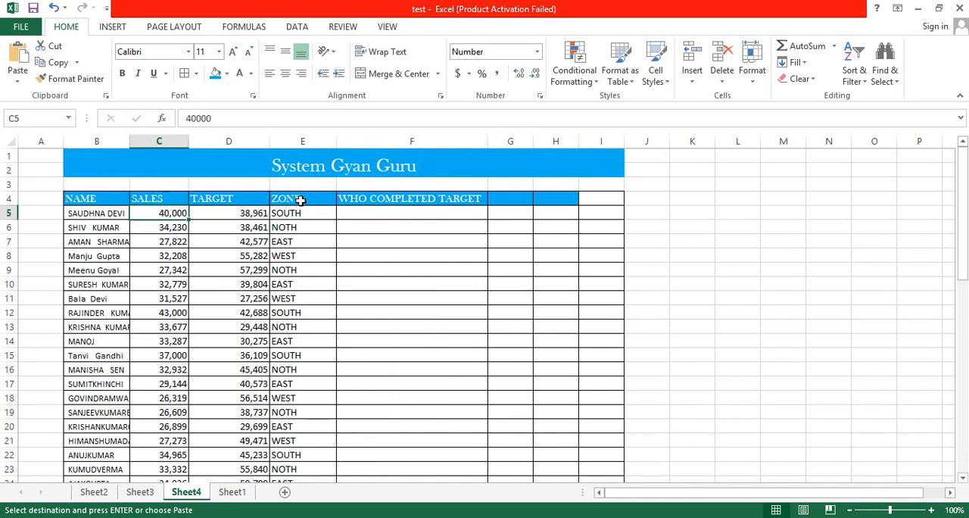
key(Right)
key(Right)
key(Right)
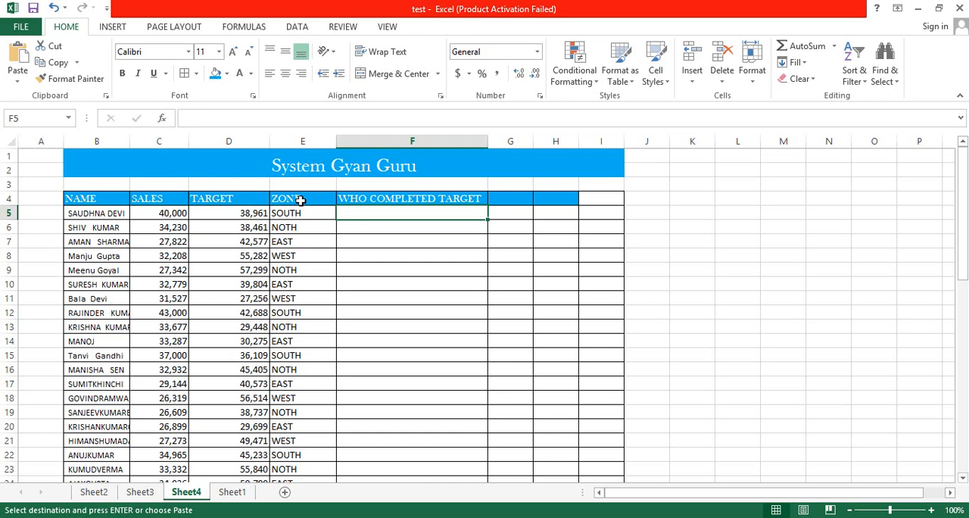
Compare the sales, target and zone entries in row 5, the table's first record.
key(Left)
key(Left)
key(Left)
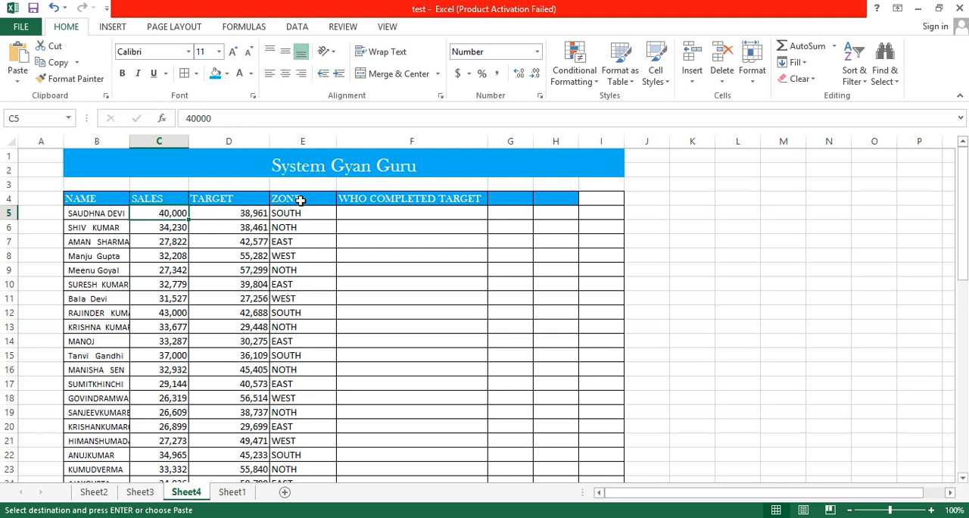
key(Right)
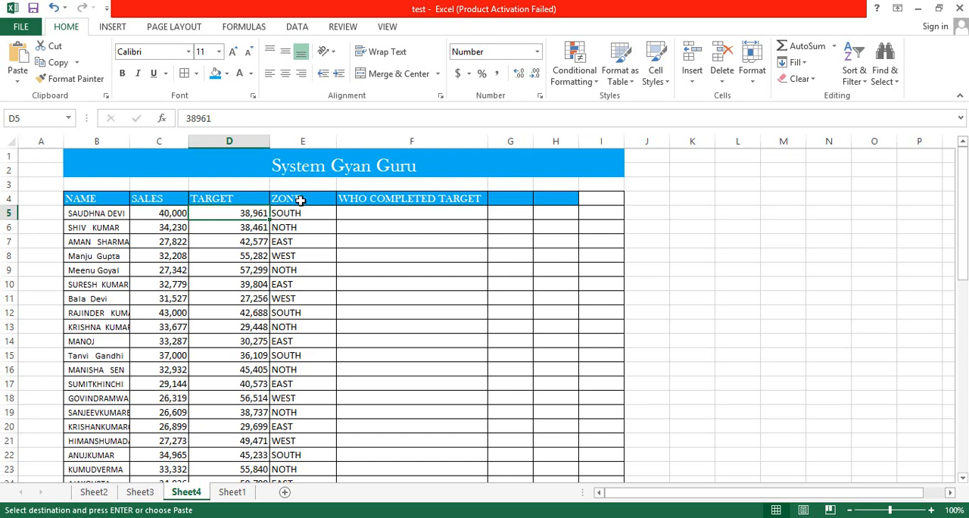
key(Right)
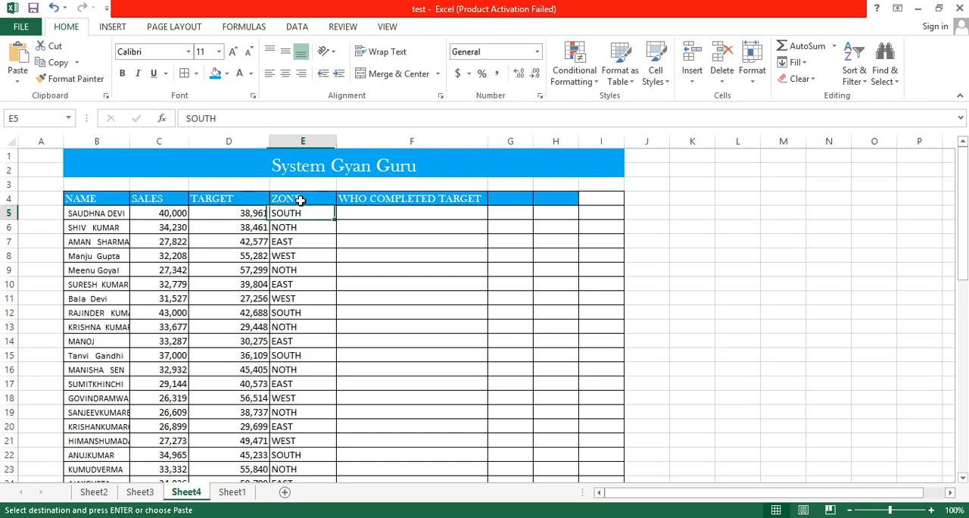
key(Left)
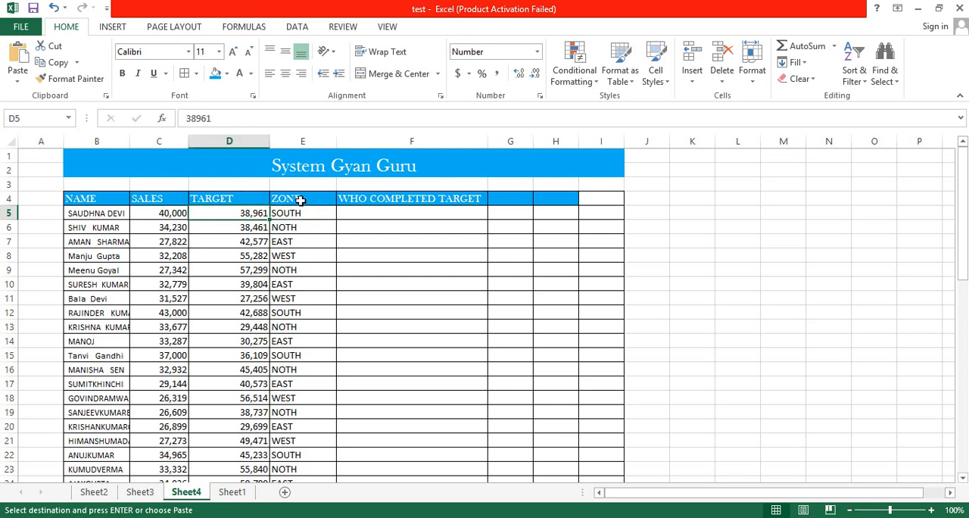
key(Right)
key(Right)
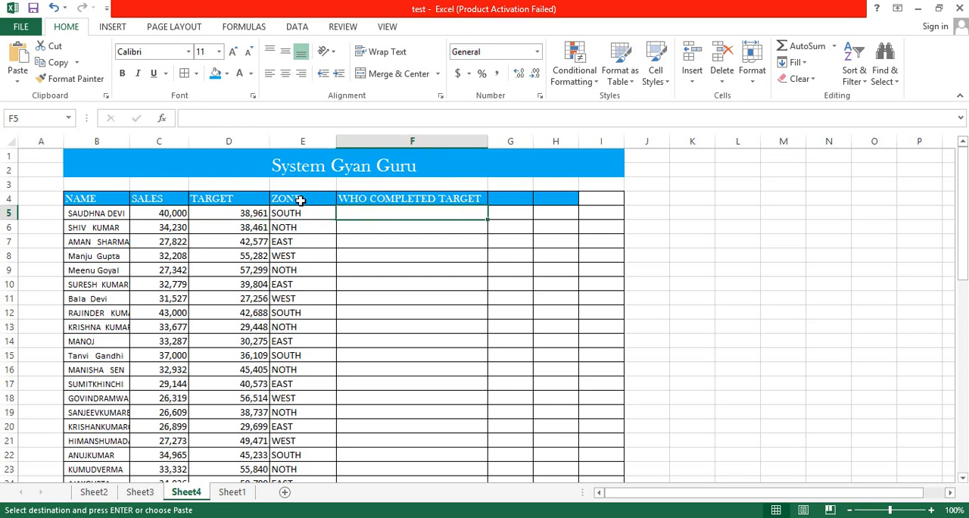
key(Left)
key(Left)
key(Right)
key(Left)
key(Right)
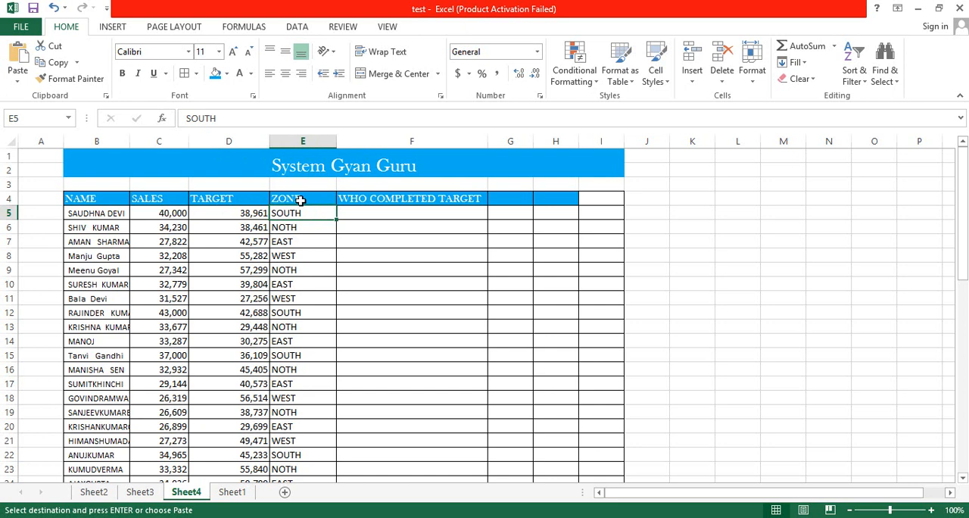
Start an IF formula in F5, the first WHO COMPLETED TARGET cell, with a nested AND as its logical test.
key(Right)
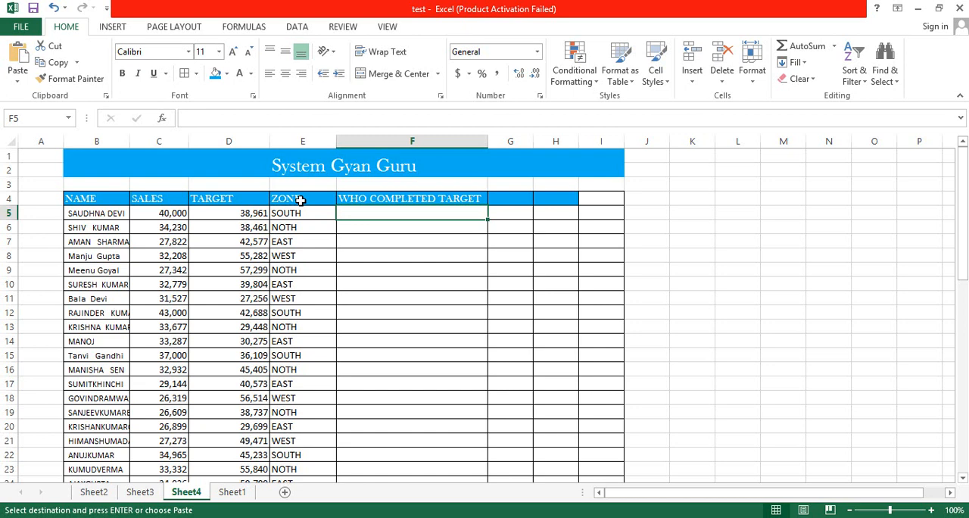
text(=IF)
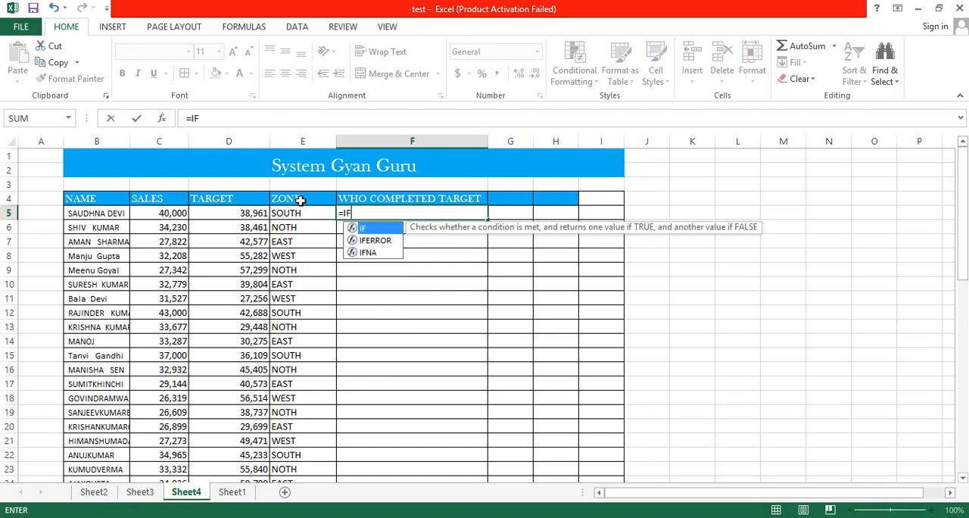
text(()
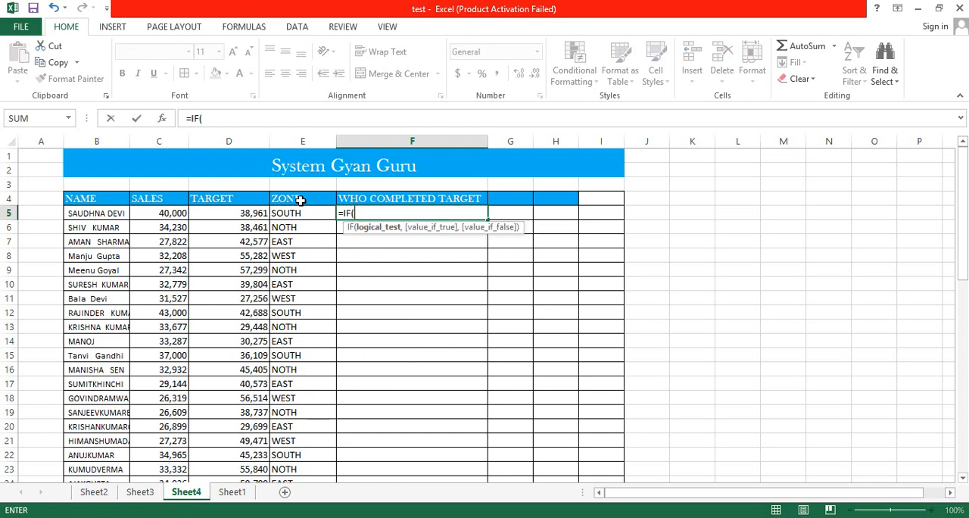
text(AND()
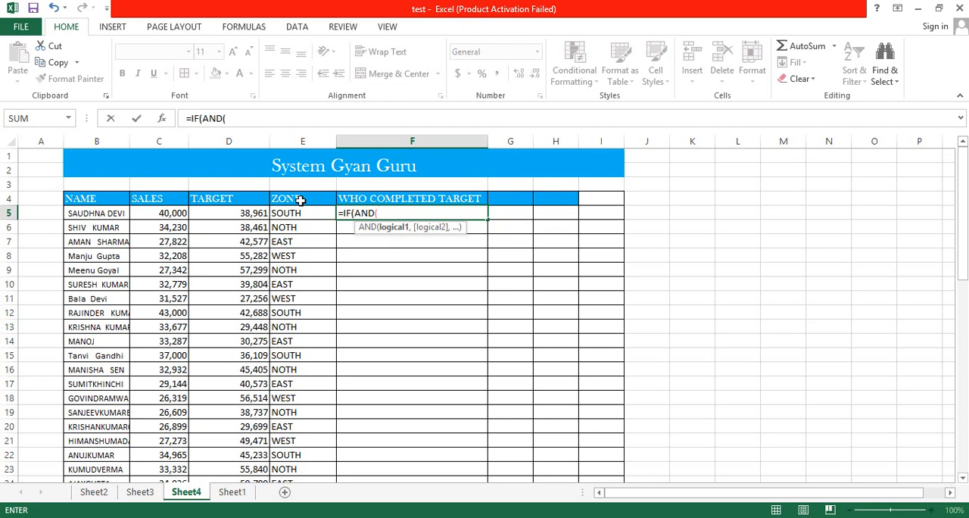
Add C5>D5 as the first AND condition, testing whether the sales exceed the target.
key(Left)
key(Left)
key(Left)
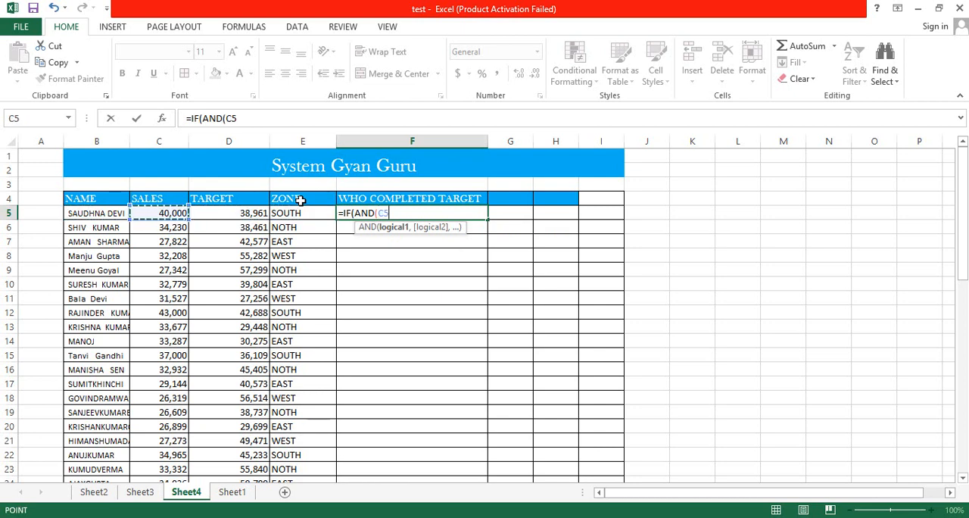
text(>)
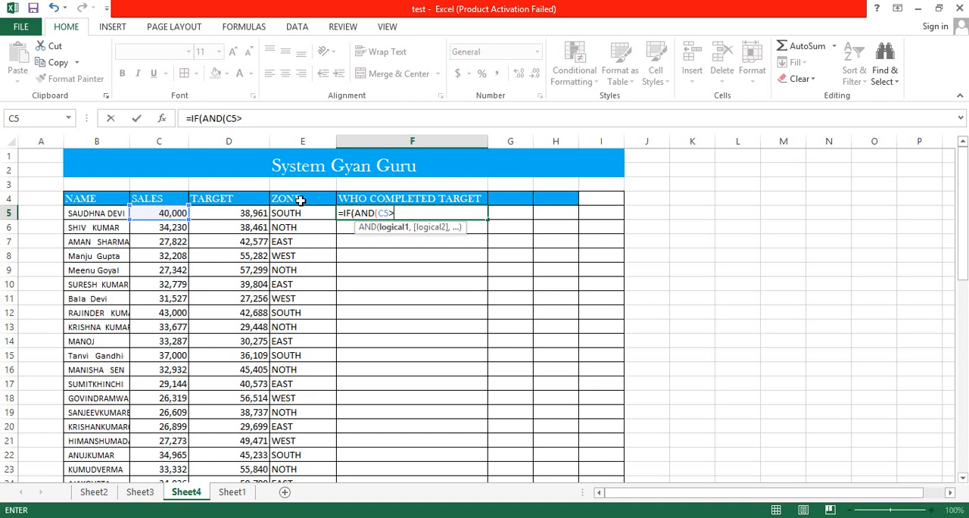
key(Right)
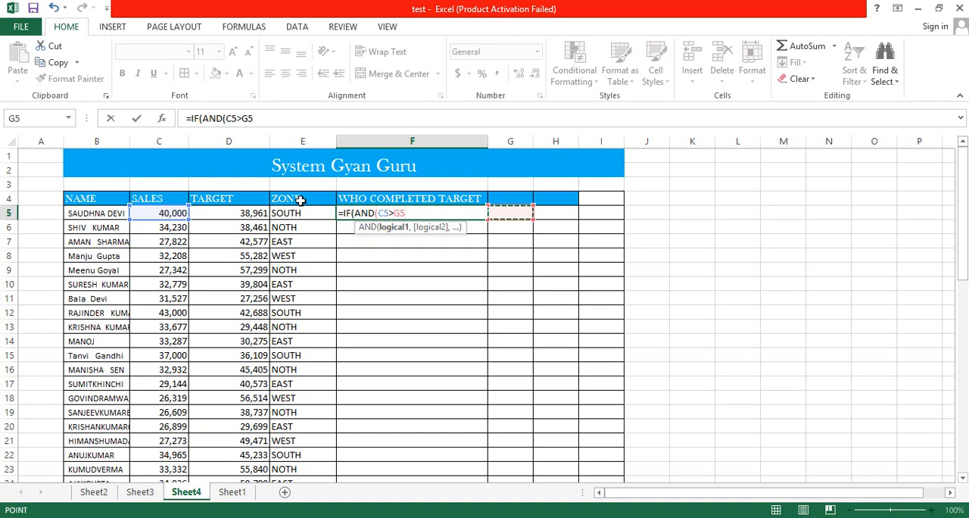
key(Left)
key(Left)
key(Left)
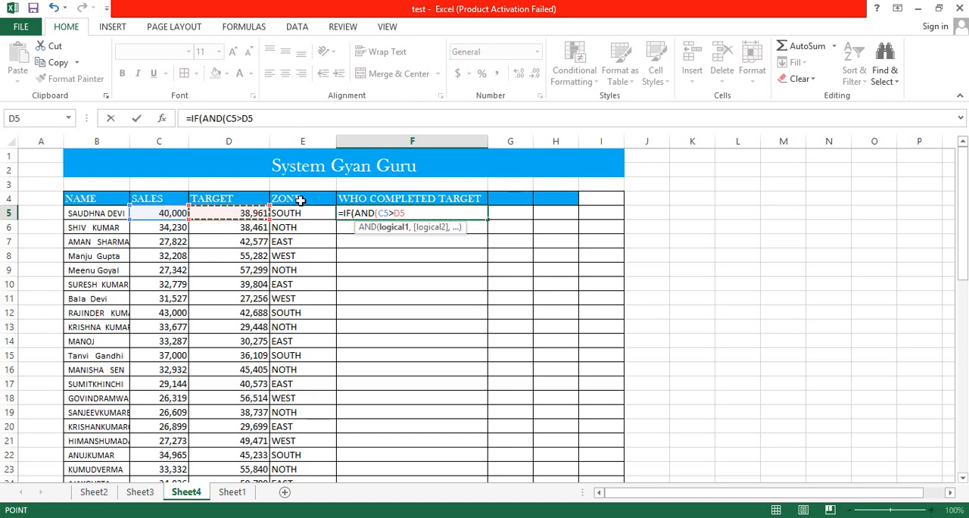
text(,)
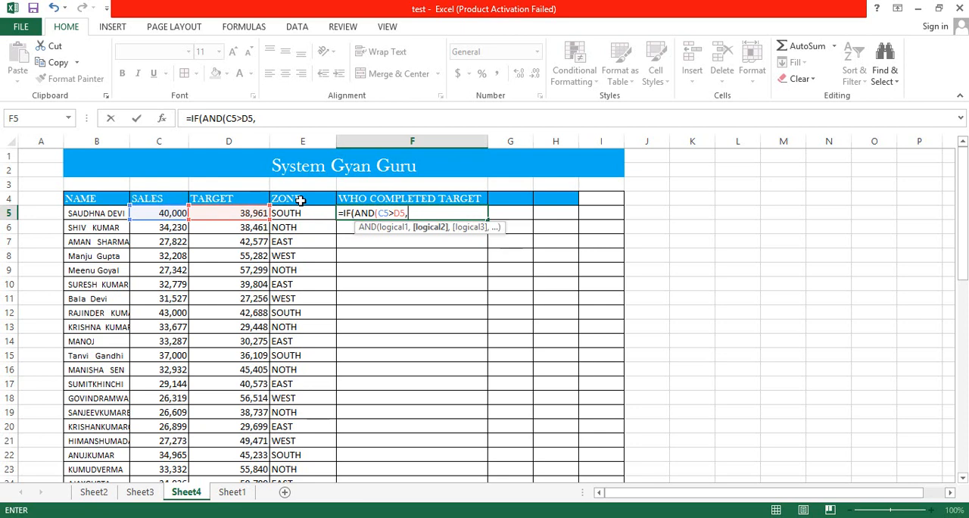
Add G5="SOUTH" as the second AND condition and close the AND function.
key(Right)
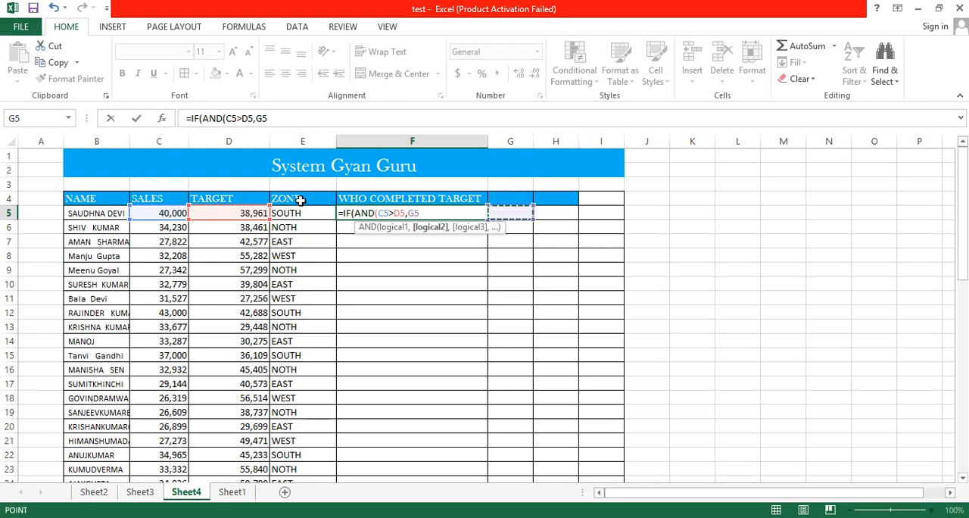
text(=)
text("SOU)
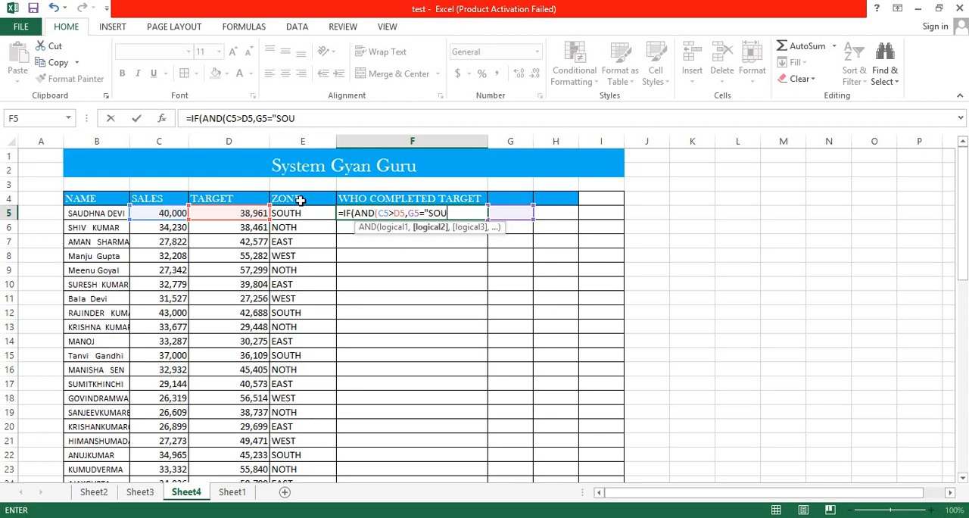
text(TH"))
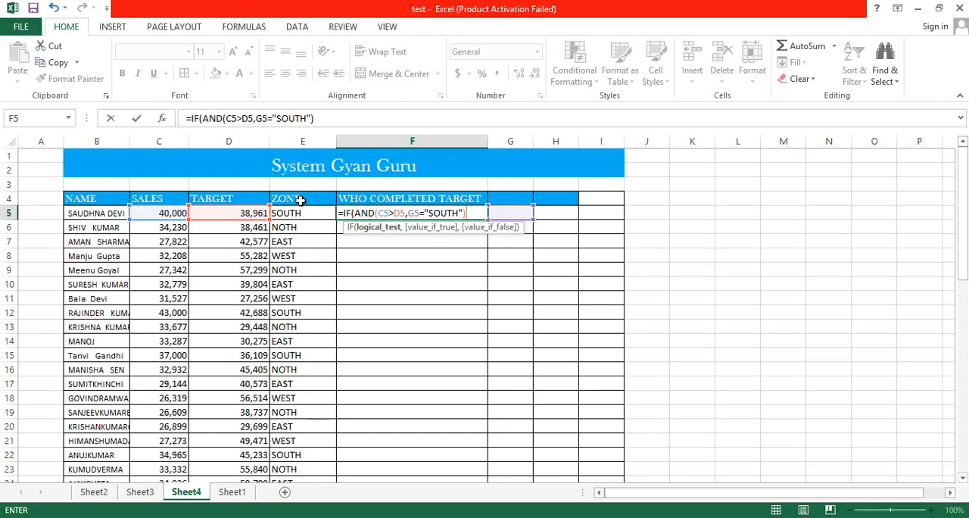
Set the IF formula's value_if_true to "TARGET ACHIEVED".
text(,)
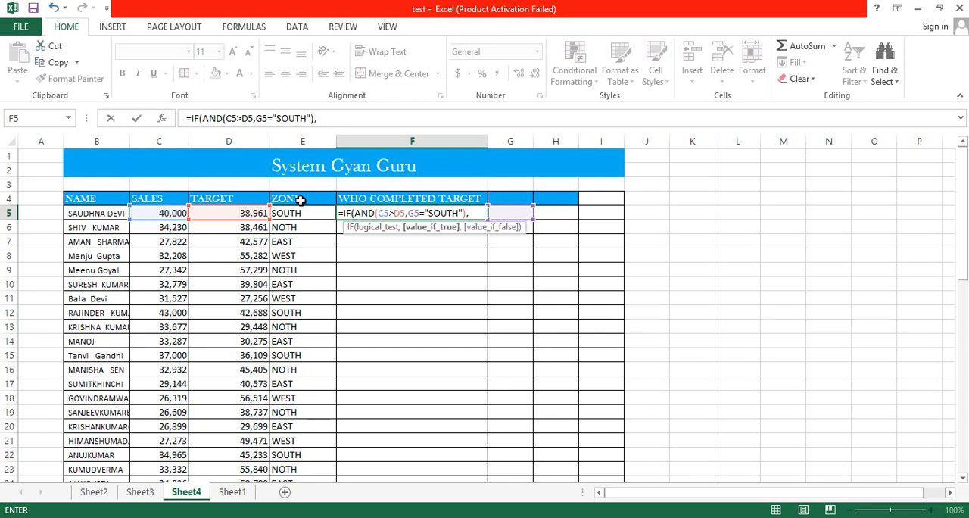
text("TARGE)
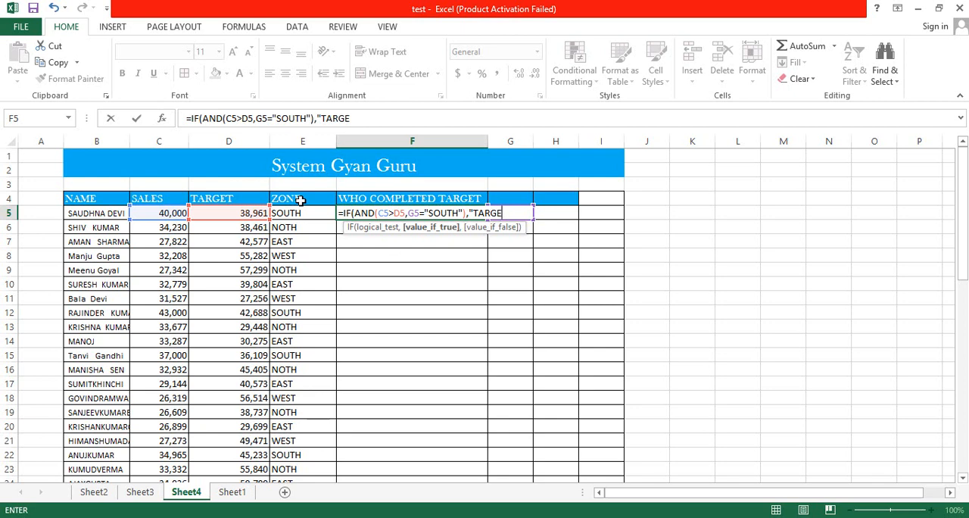
text(T ACHIEVED)
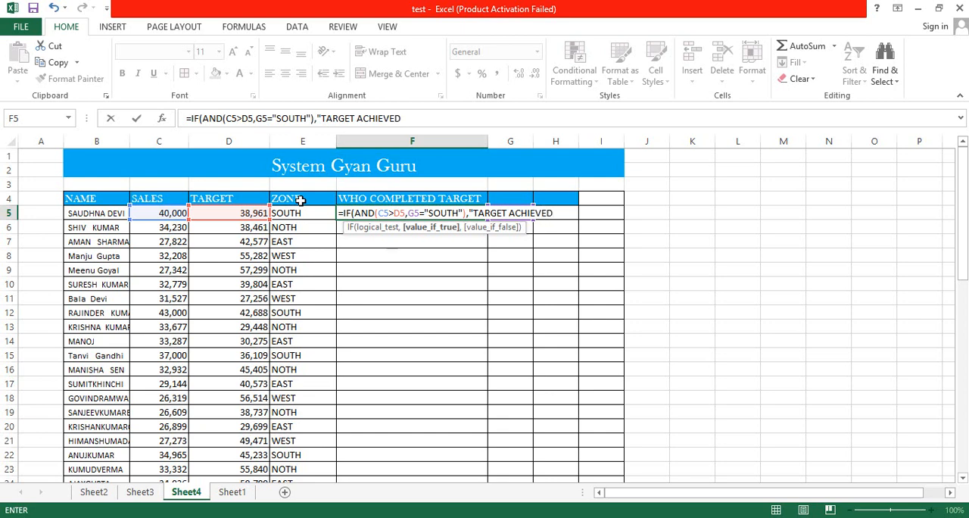
text(",)
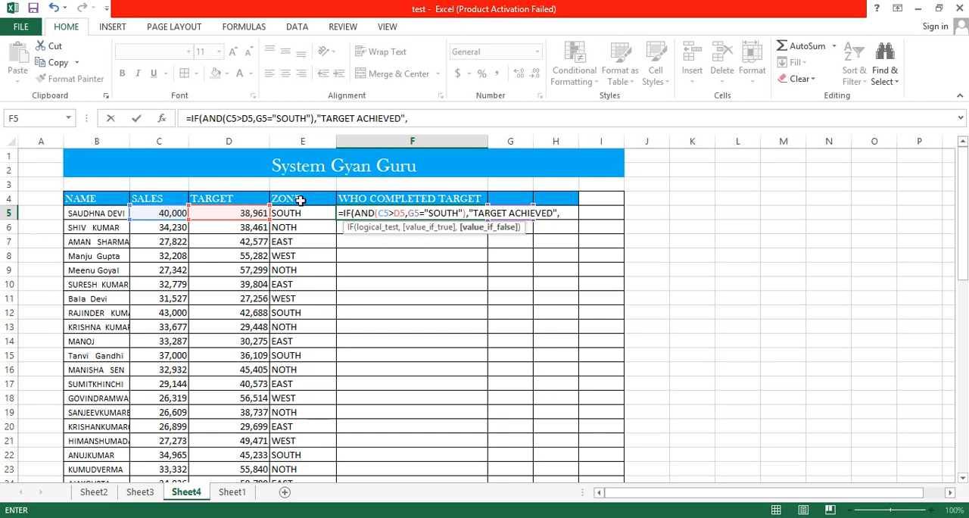
text("")
Complete and enter the F5 formula as =IF(AND(C5>D5,E5="SOUTH"),"TARGET ACHIEVED",""""), with the zone condition referring to E5.
text())
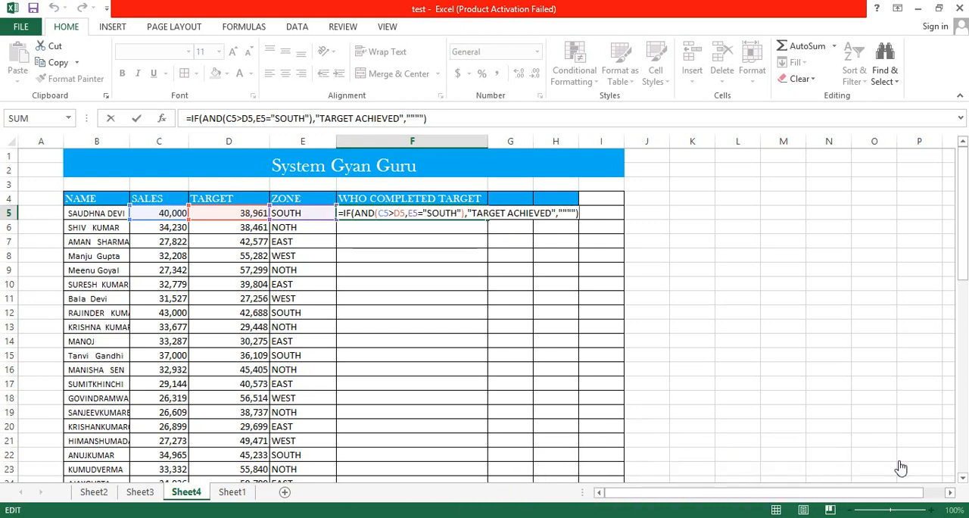
key(Return)
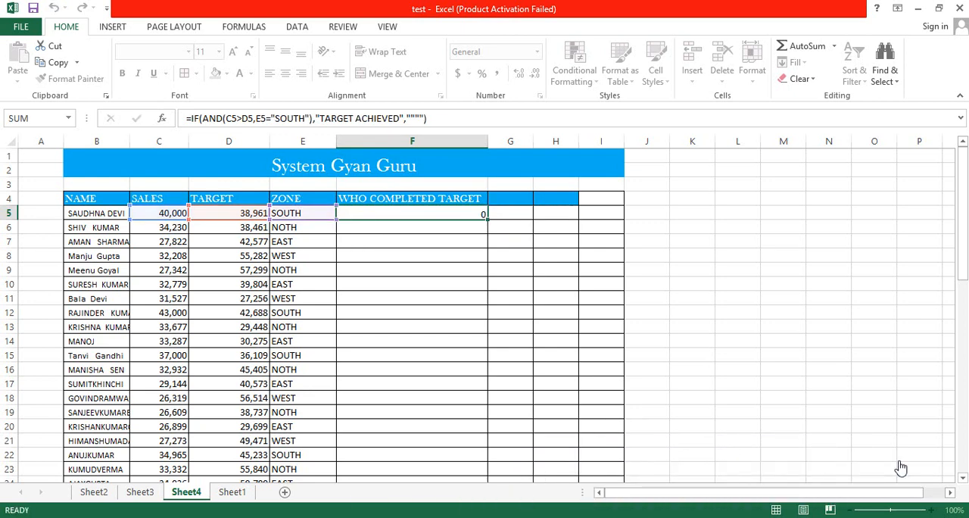
key(ctrl+Return)
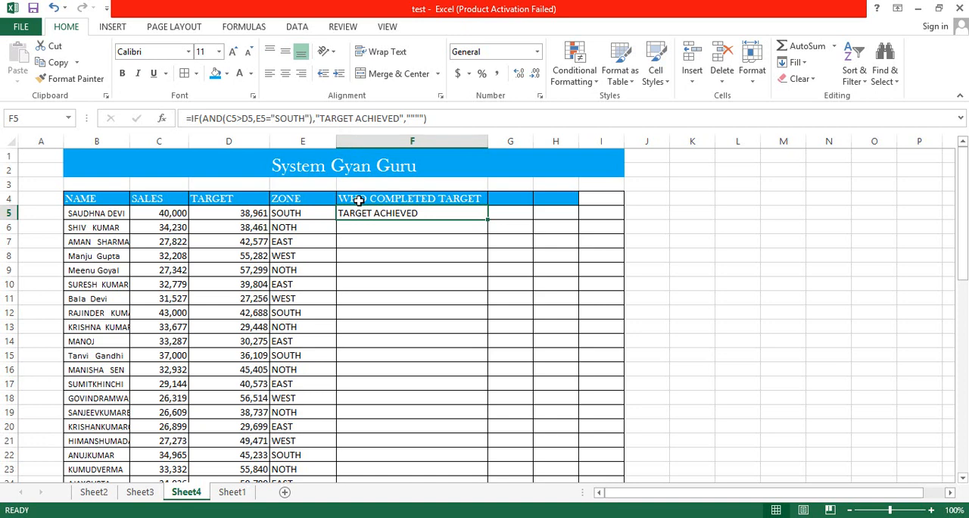
Try to remove one quotation mark from the value_if_false argument of the F5 formula.
click(415, 118)
key(BackSpace)
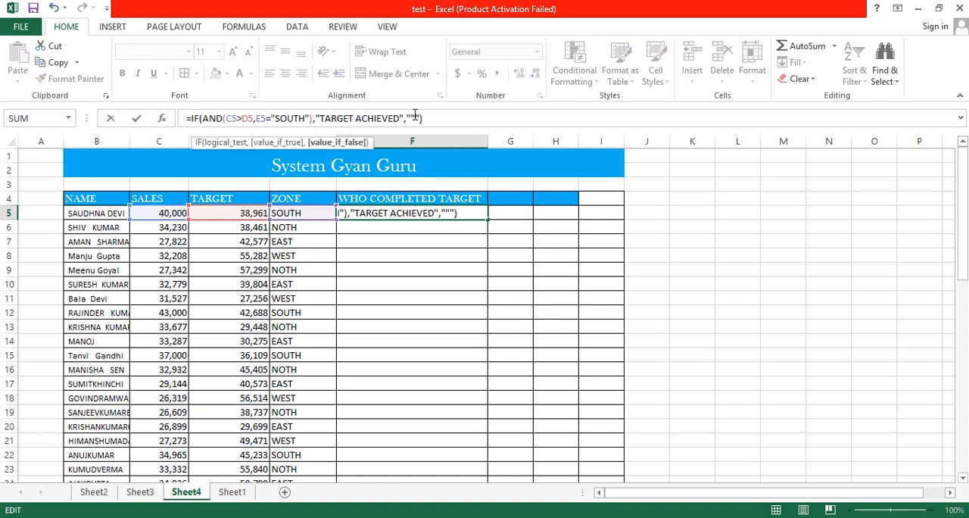
key(Return)
key(Return)
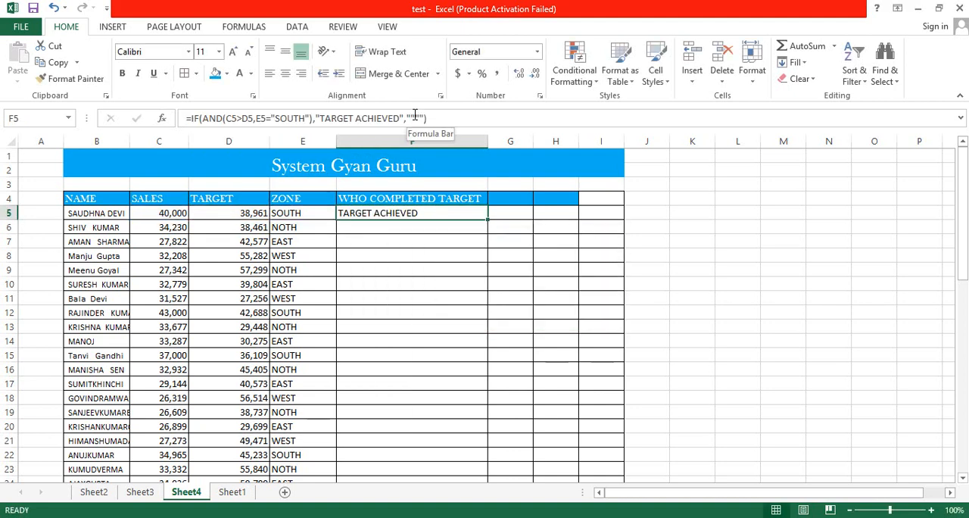
Copy the F5 formula into the rest of the WHO COMPLETED TARGET column, F6 through F44.
key(ctrl+c)
key(Left)
key(Down)
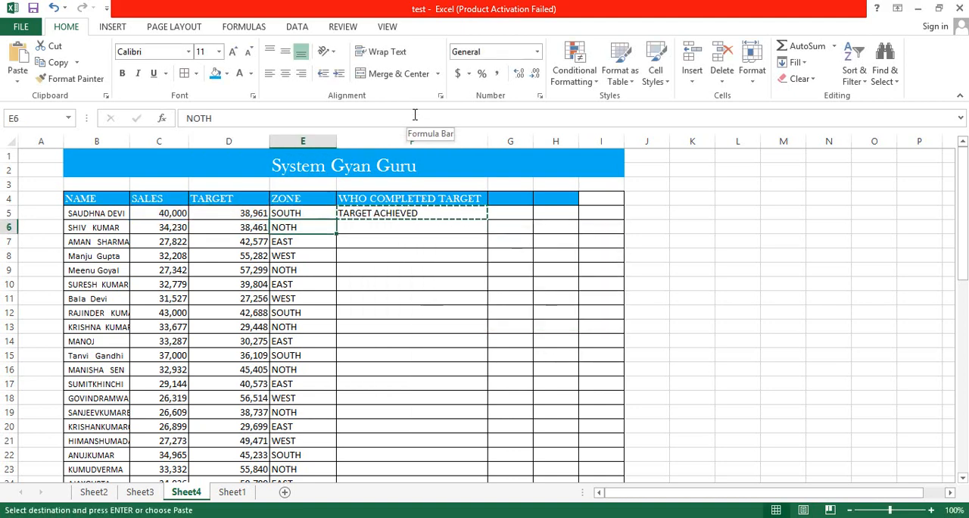
key(ctrl+Down)
key(Right)
key(ctrl+shift+Up)
key(shift+Down)
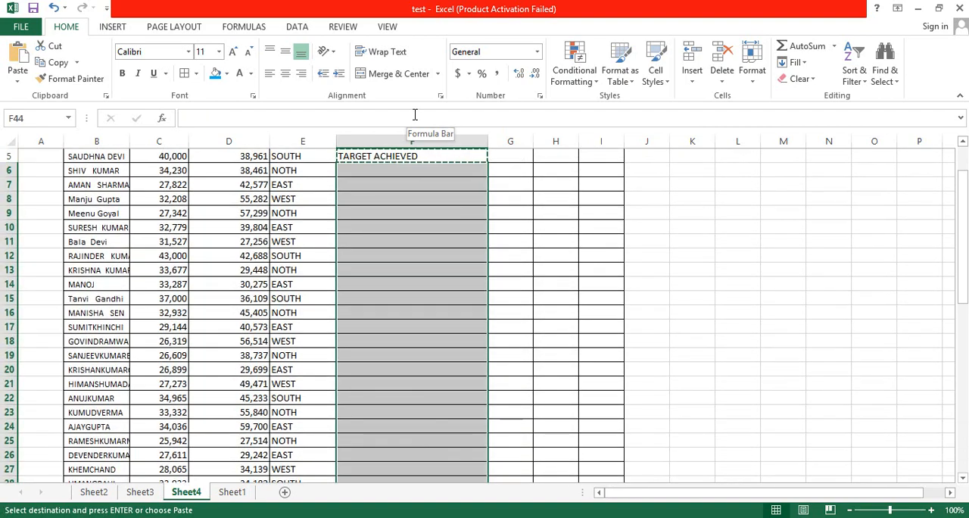
key(ctrl+v)
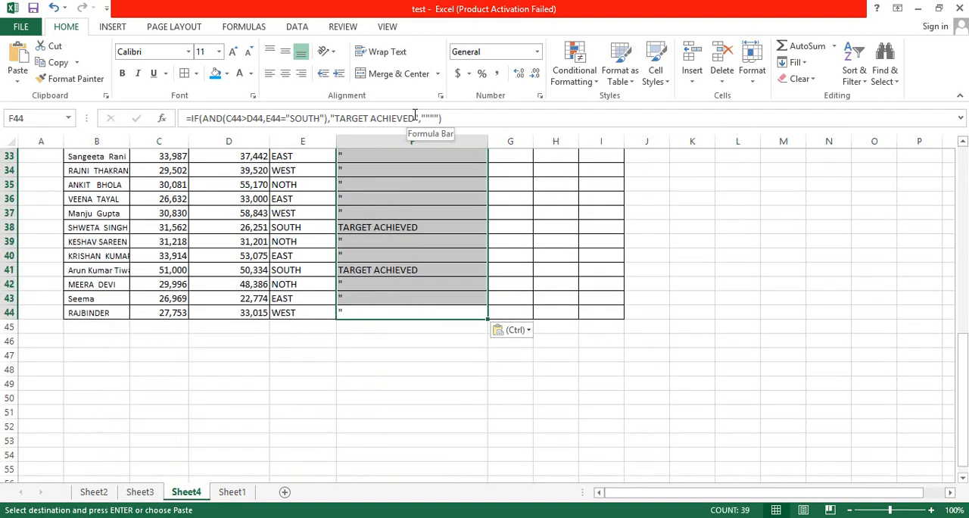
Try to edit the value_if_false argument of the formula in F6.
key(Up)
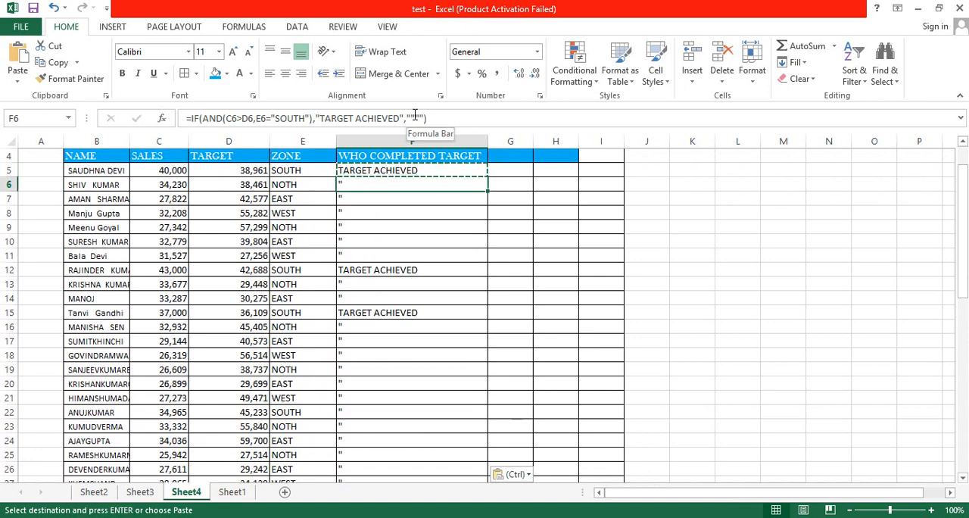
click(420, 115)
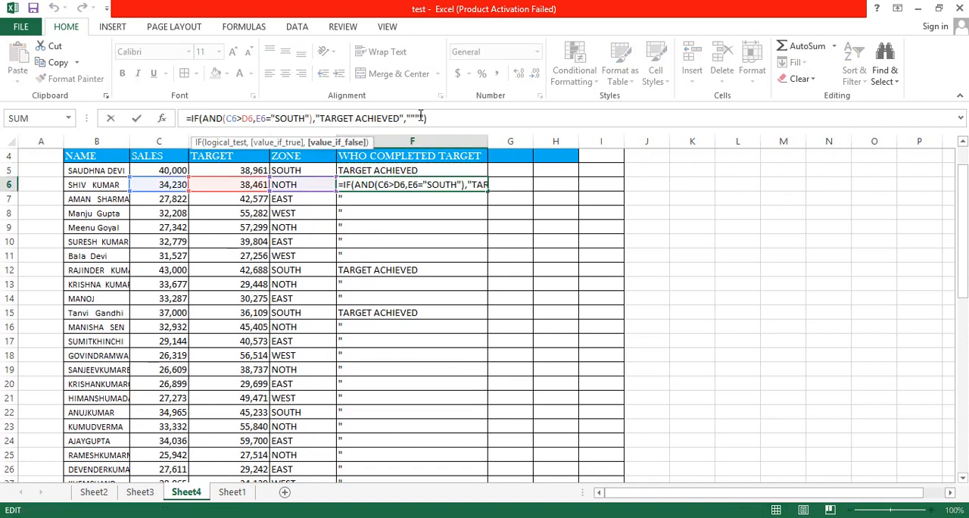
key(Return)
key(Return)
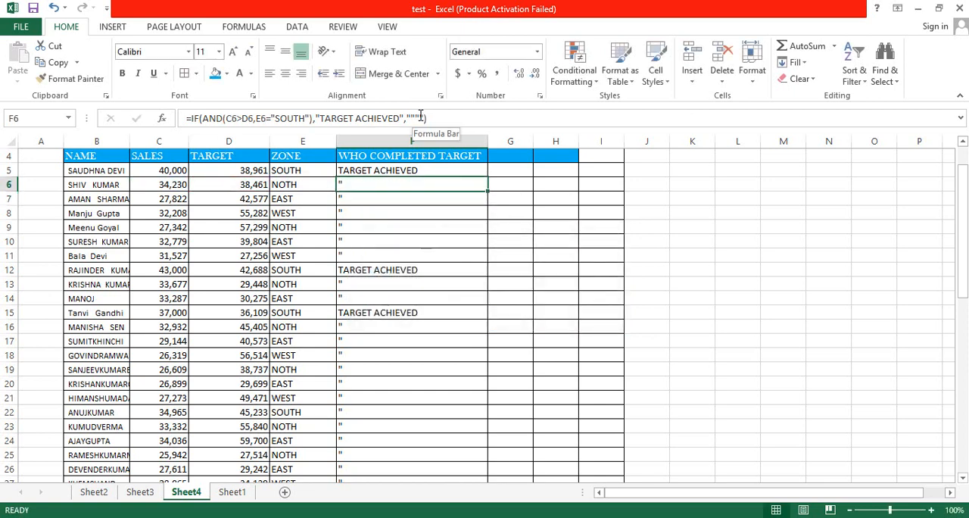
Change the value_if_false argument in the F6 formula to a single space in quotation marks, " ".
key(Left)
key(Right)
click(409, 119)
key(Delete)
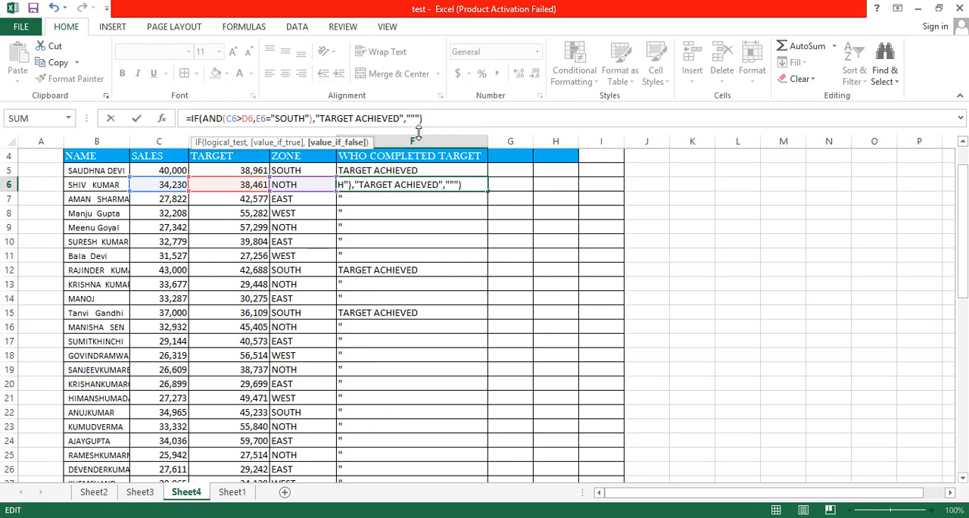
key(Delete)
key(ctrl+Return)
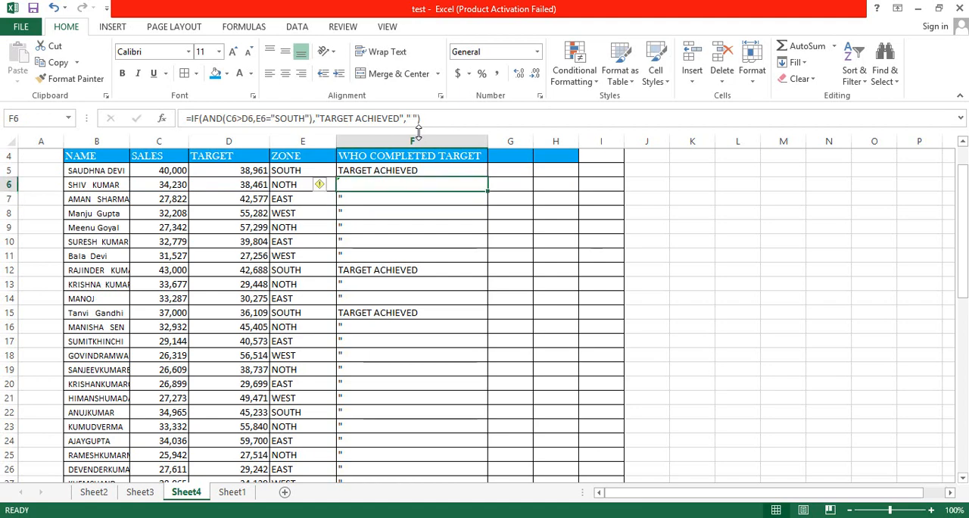
Copy the corrected F6 formula down the WHO COMPLETED TARGET column through F44, replacing the formulas there.
key(ctrl+c)
key(ctrl+shift+Down)
key(ctrl+v)
scroll(418, 133, up, 7)
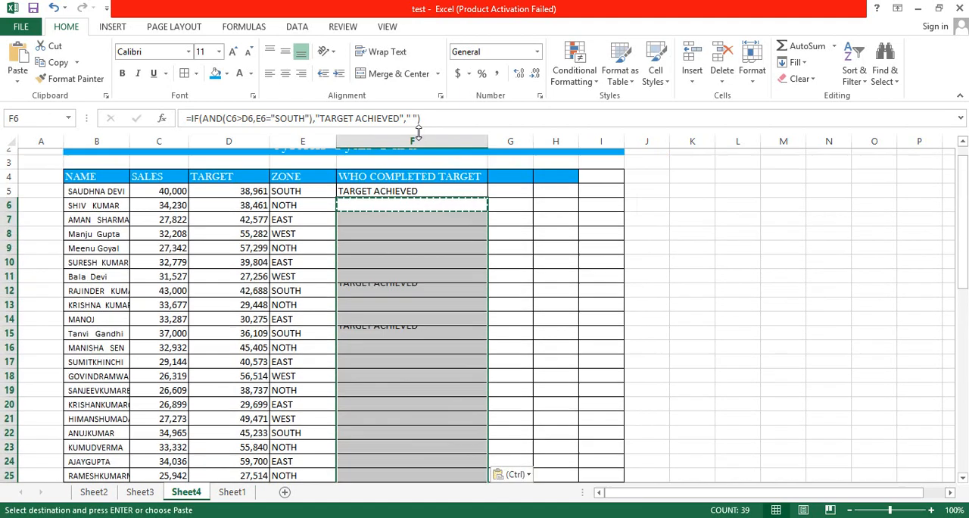
key(Up)
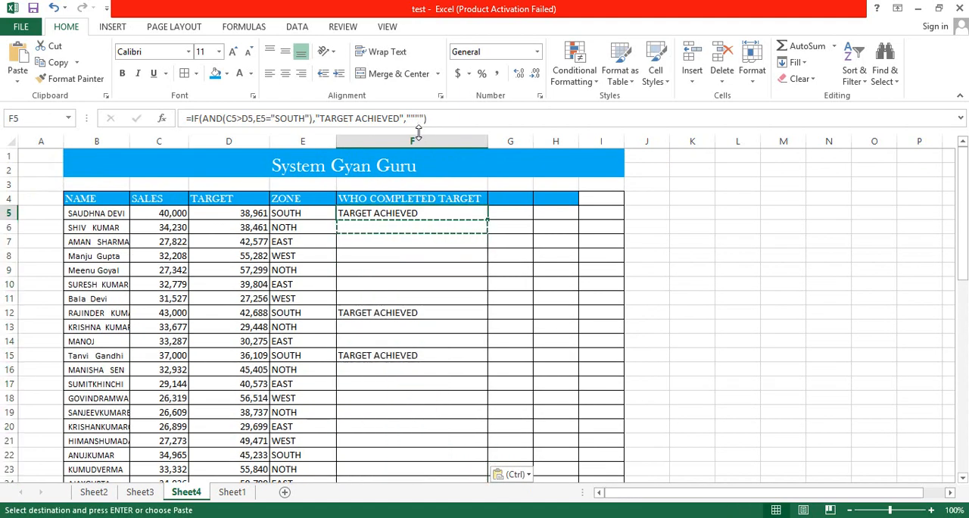
key(Left)
key(Up)
key(Escape)
Check the sales, target and zone entries of row 5 against the formula result in F5.
key(Down)
key(Right)
key(Left)
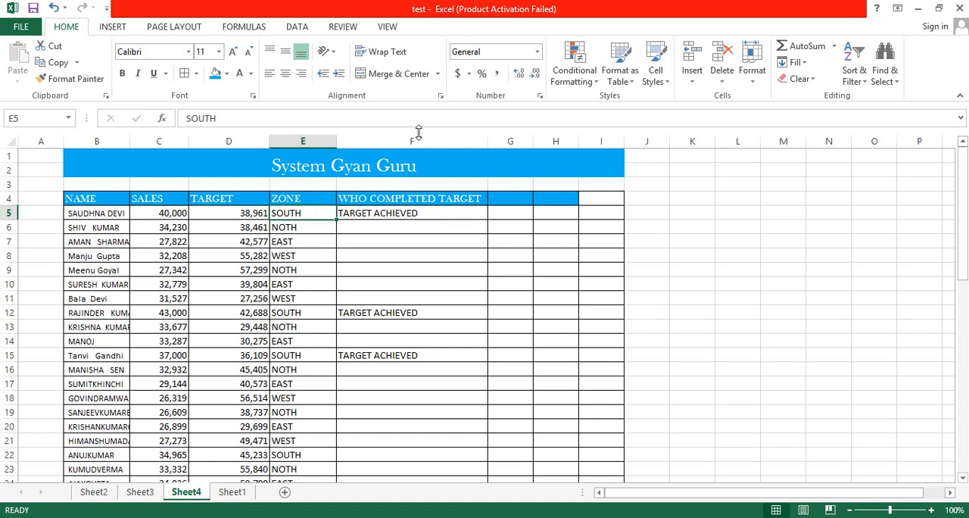
key(Right)
key(Left)
key(Right)
key(Left)
key(Left)
key(Left)
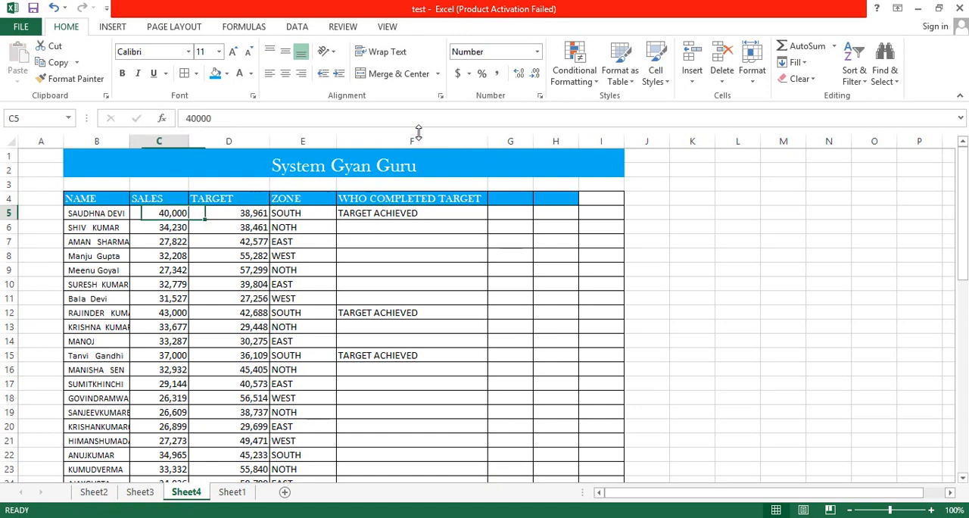
key(Right)
key(Left)
key(Right)
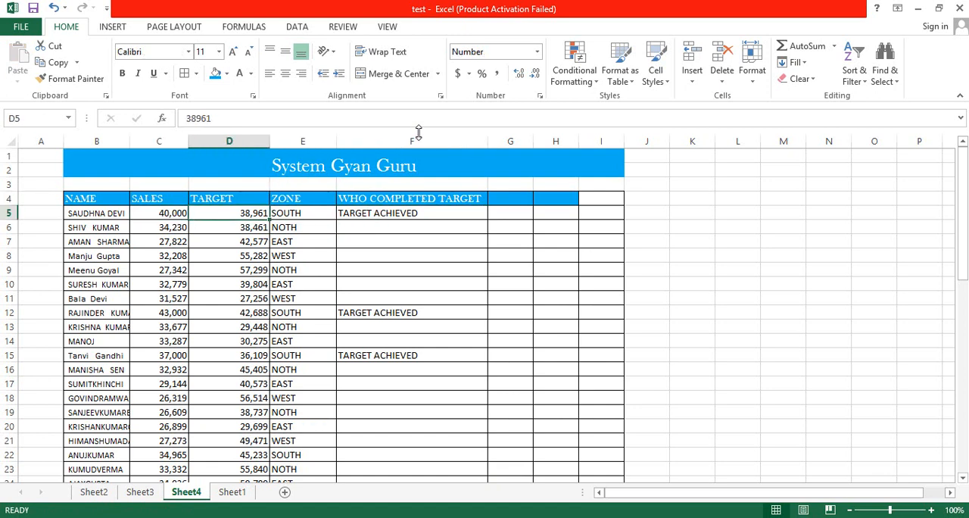
key(Left)
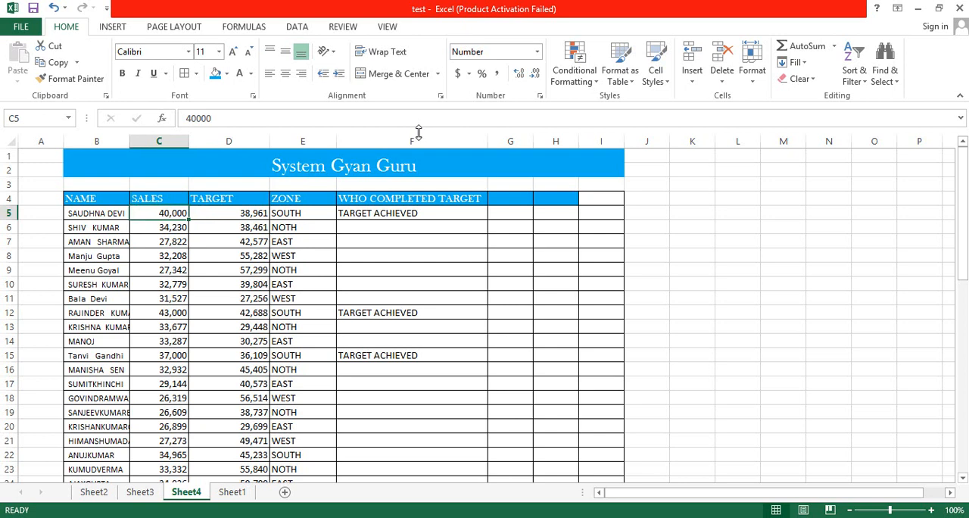
key(Right)
key(Right)
key(Right)
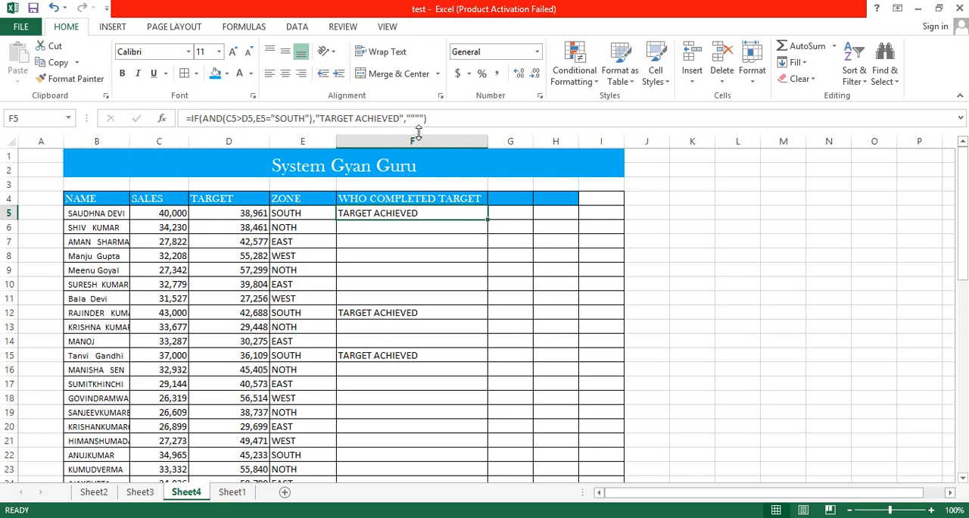
Compare the sales, target and zone entries of row 12 with the formula result in F12.
key(Down)
key(Down)
key(Down)
key(Down)
key(Down)
key(Down)
key(Down)
key(Left)
key(Left)
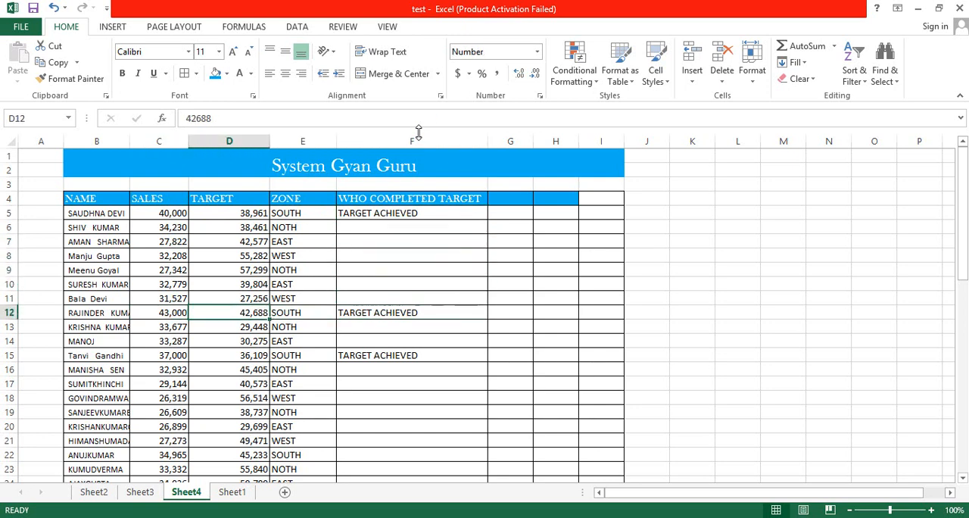
key(Left)
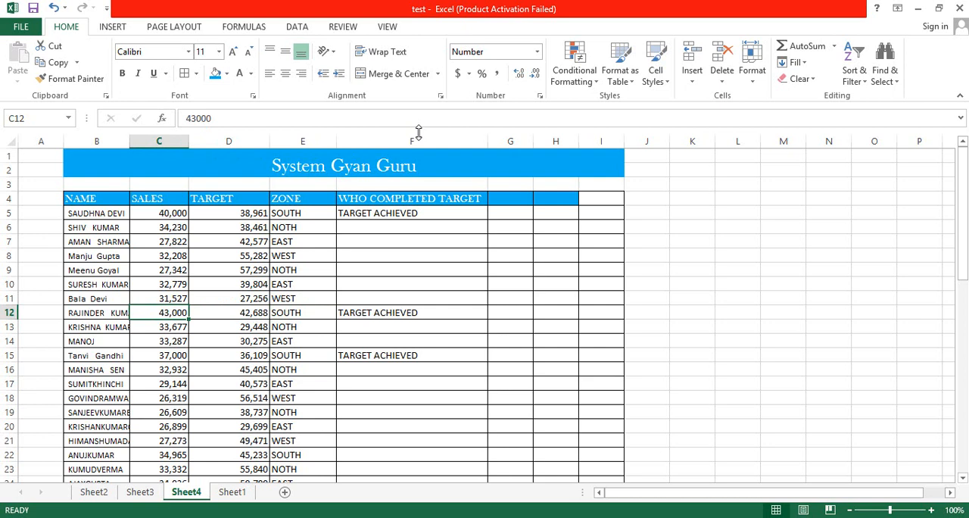
key(Right)
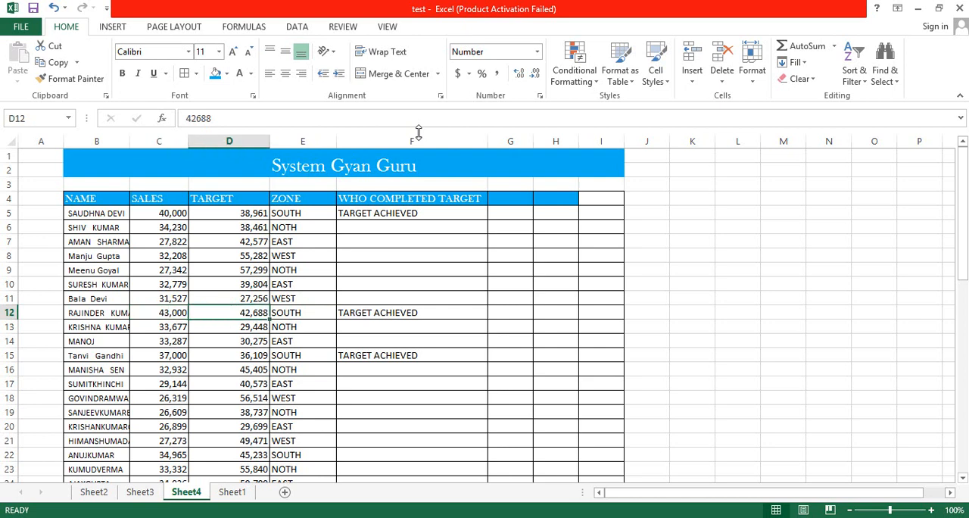
key(Right)
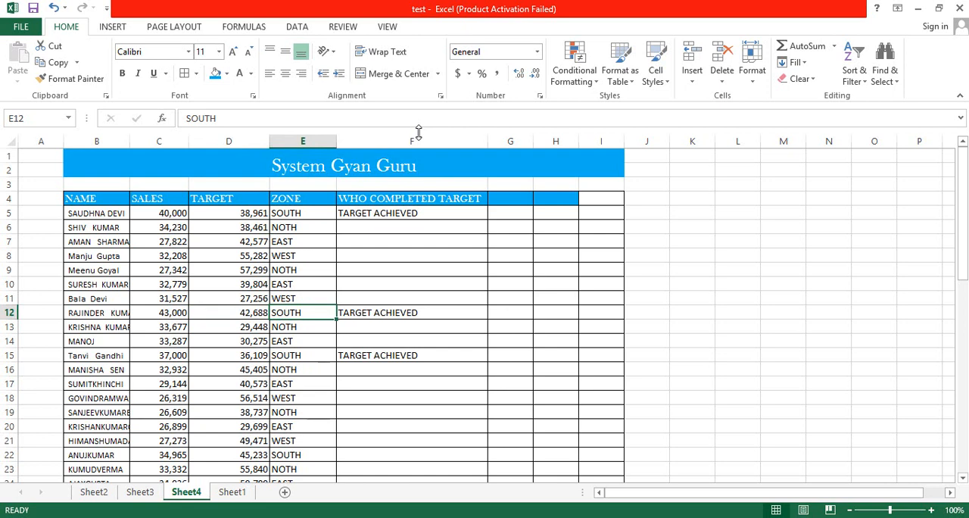
key(Right)
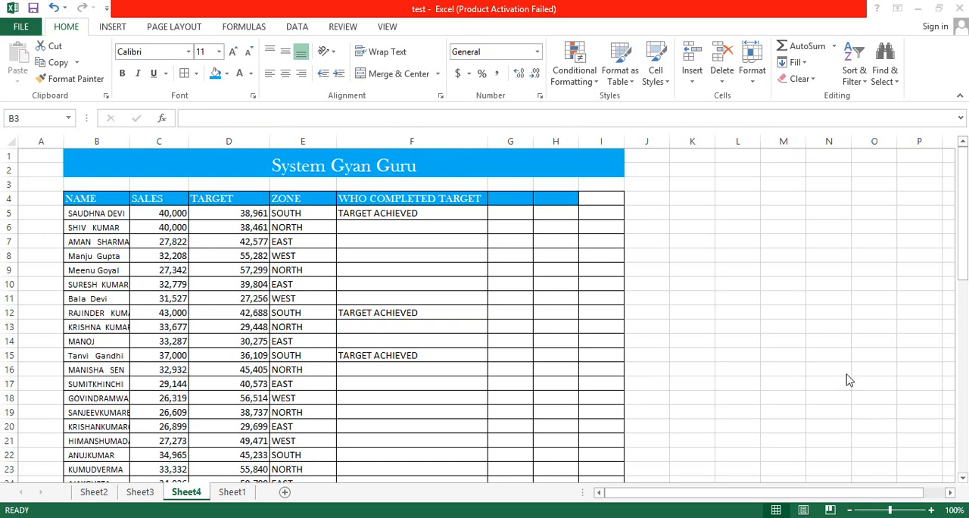
Change the zone condition in the F5 formula to E5="NORTH".
click(400, 215)
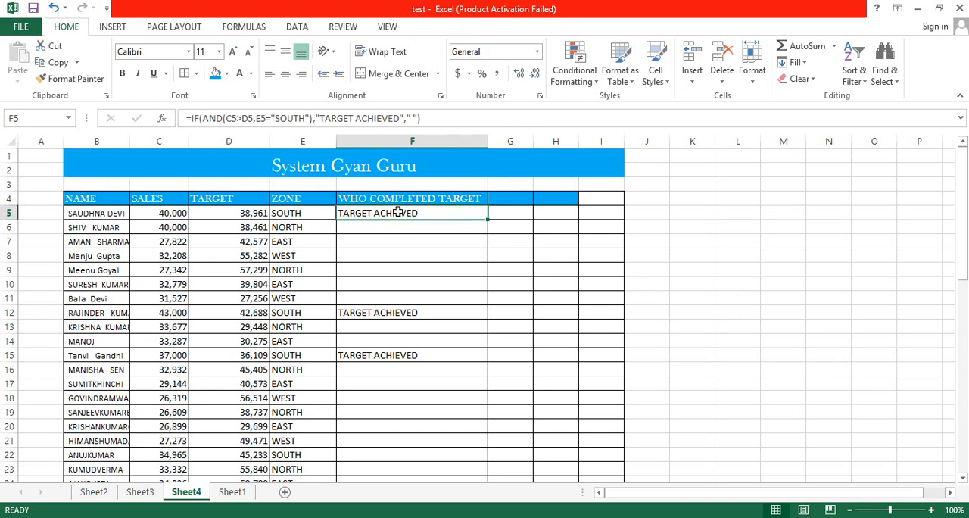
click(305, 118)
key(BackSpace)
key(BackSpace)
key(BackSpace)
key(BackSpace)
key(BackSpace)
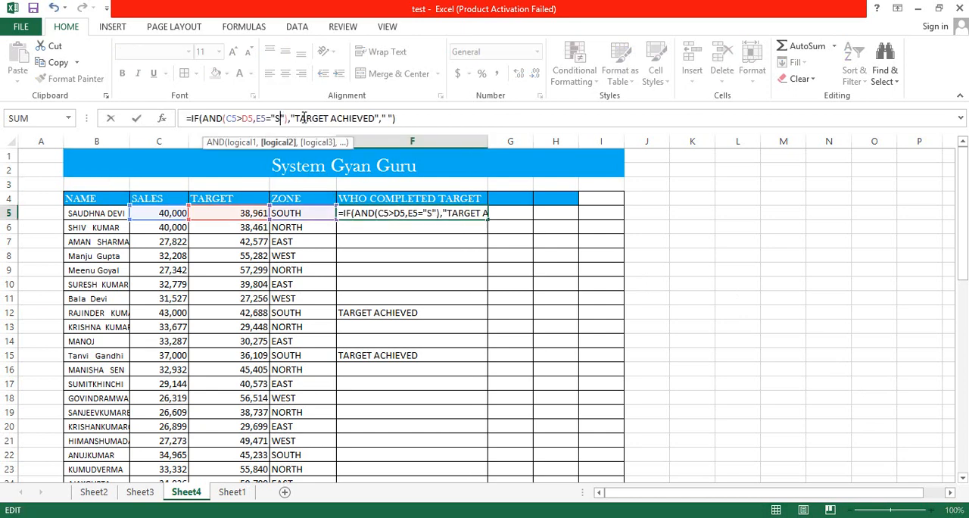
text(NORTH)
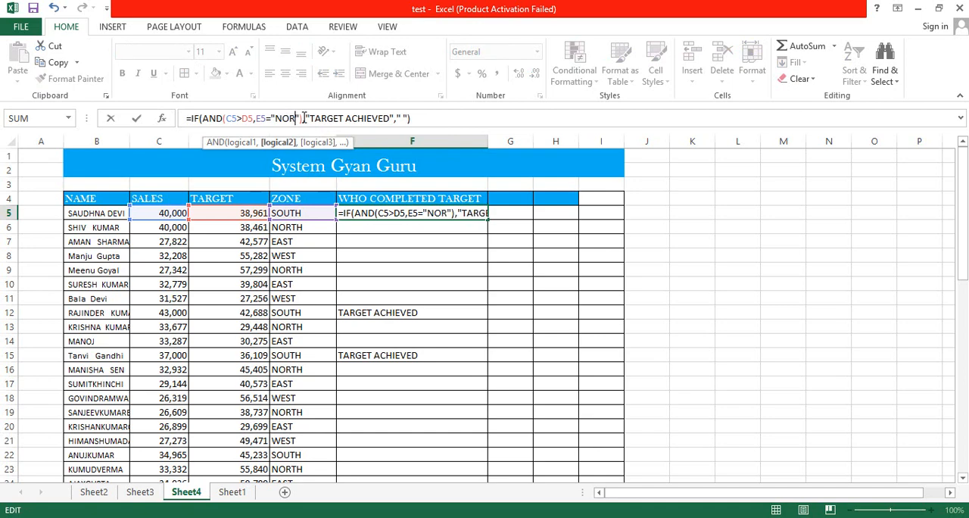
key(Return)
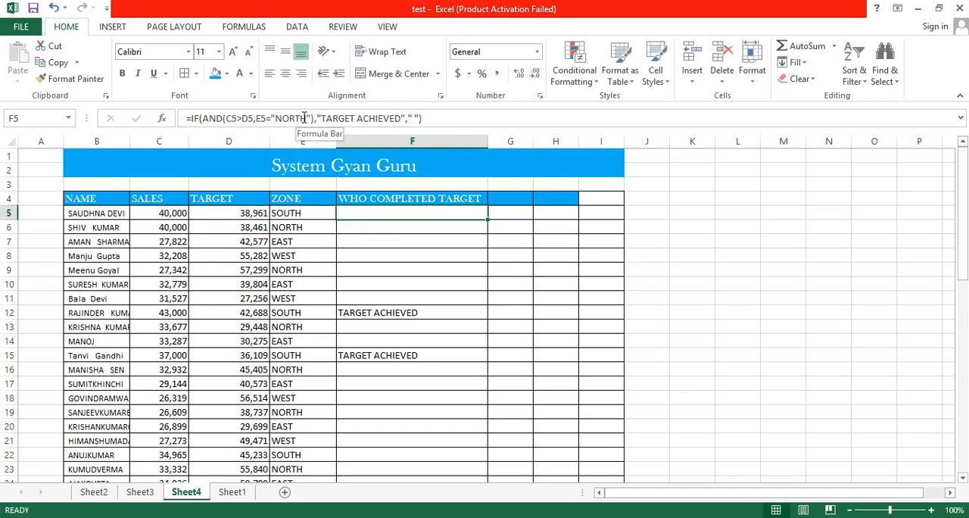
Copy the updated F5 formula down the WHO COMPLETED TARGET column through F44, replacing the formulas there.
key(ctrl+c)
key(Left)
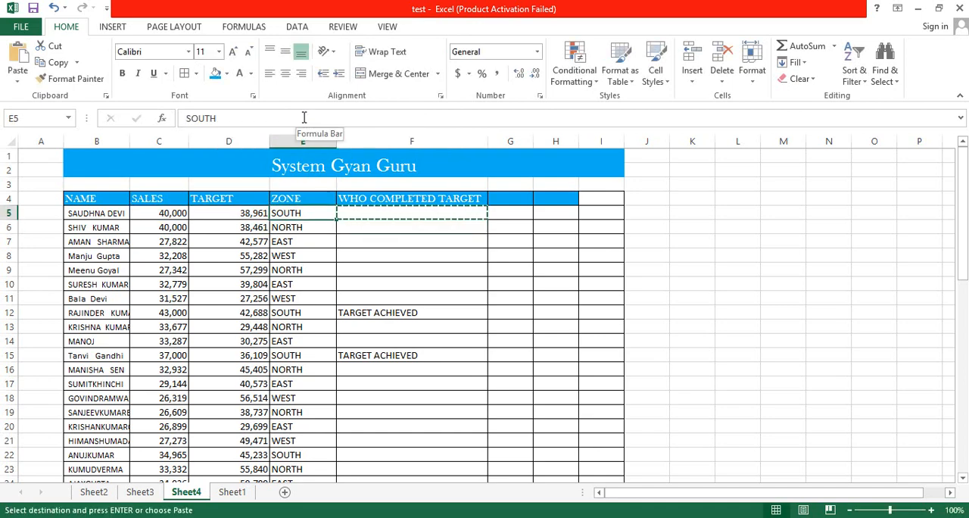
key(ctrl+Down)
key(Right)
key(ctrl+shift+Up)
key(ctrl+v)
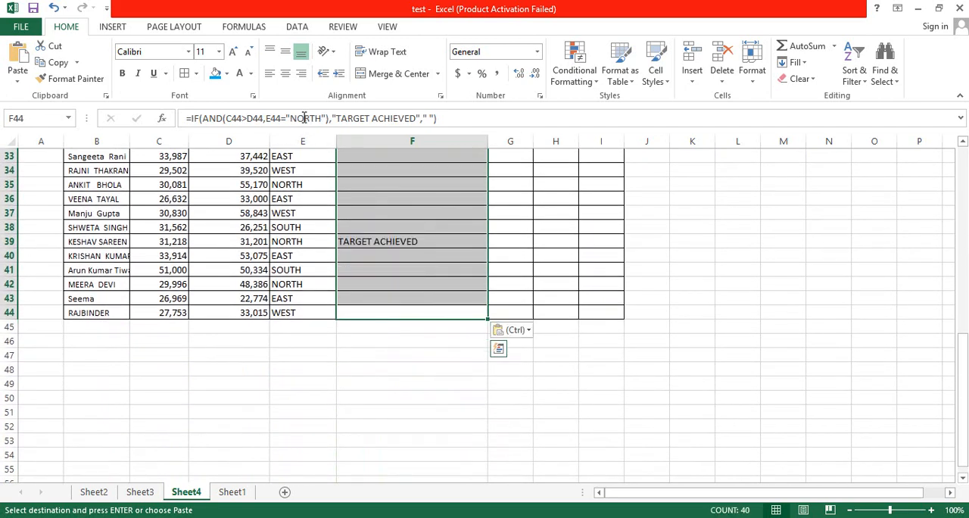
key(Down)
key(Up)
key(Up)
key(Up)
key(Up)
key(Up)
key(Up)
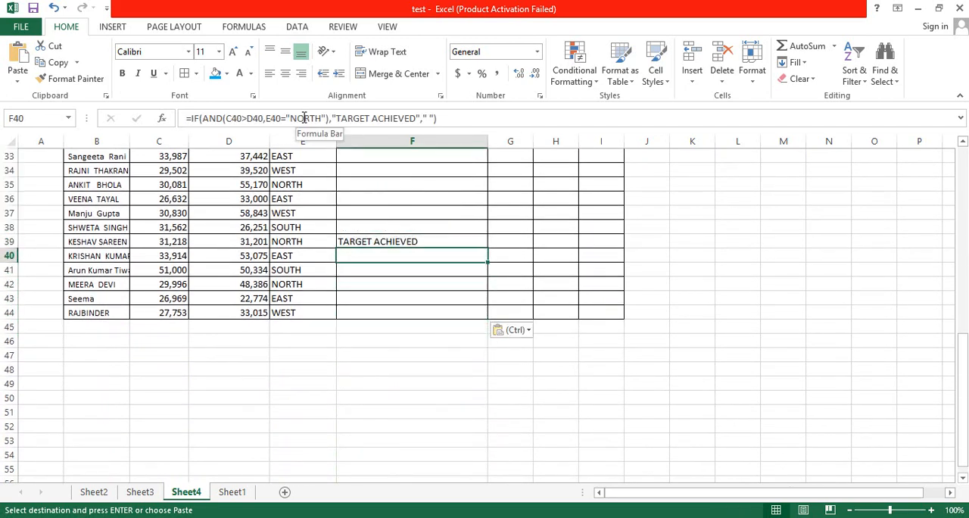
key(ctrl+Up)
key(Down)
key(Down)
key(Escape)
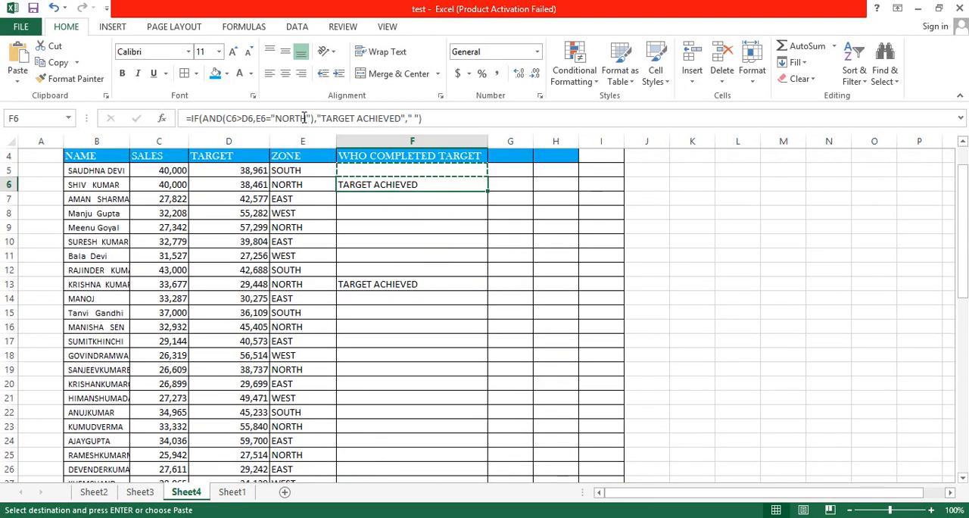
Check the sales, target and zone entries of row 6 against the formula result in F6.
key(Left)
key(Left)
key(Right)
key(Left)
key(Left)
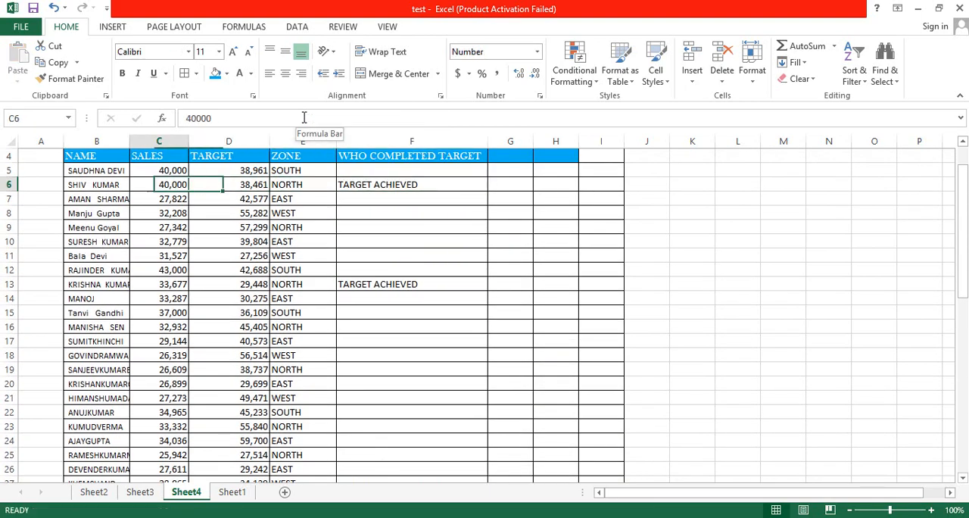
key(Left)
key(Right)
key(Right)
key(Right)
key(Right)
key(Left)
key(Left)
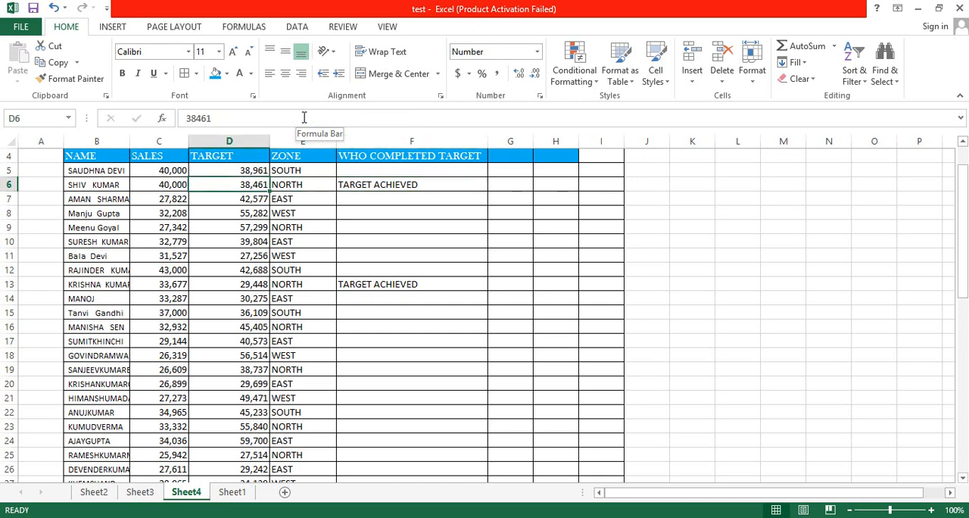
key(Left)
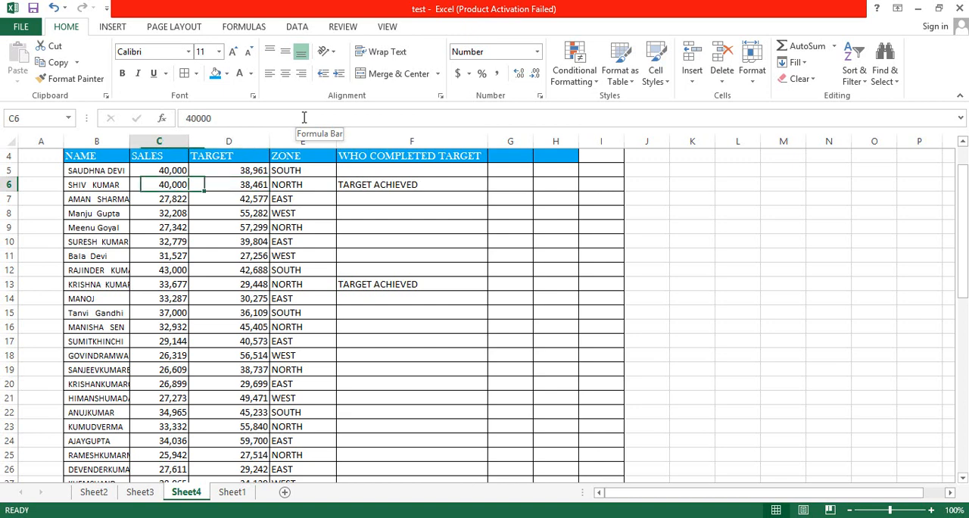
key(Right)
key(Right)
key(Right)
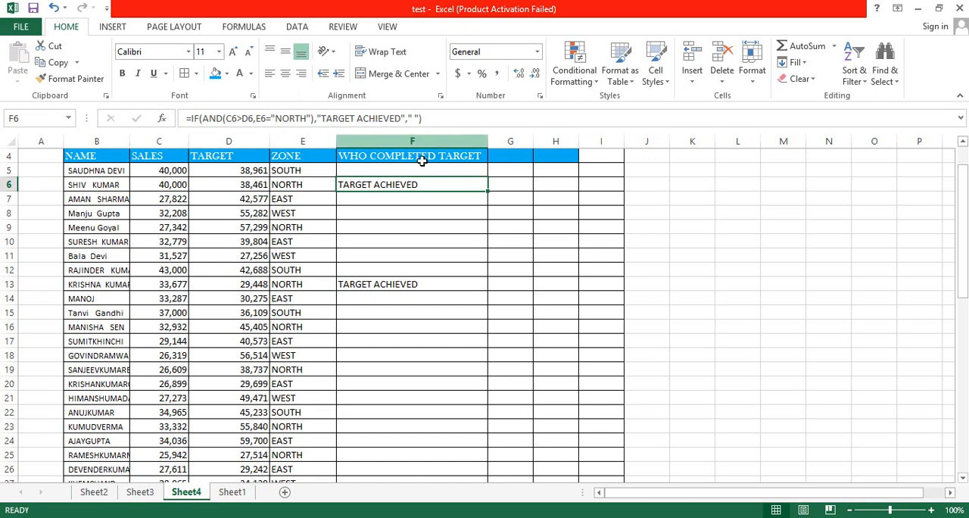
Look over the formula results in the WHO COMPLETED TARGET column from the first rows to its end and back.
click(404, 199)
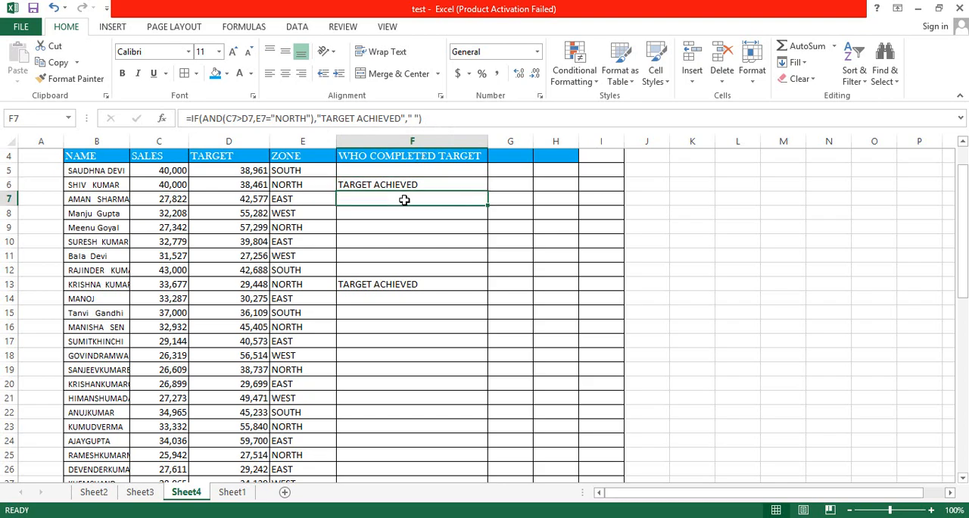
key(ctrl+Down)
key(ctrl+Down)
key(Up)
key(ctrl+Up)
key(ctrl+Up)
key(ctrl+Up)
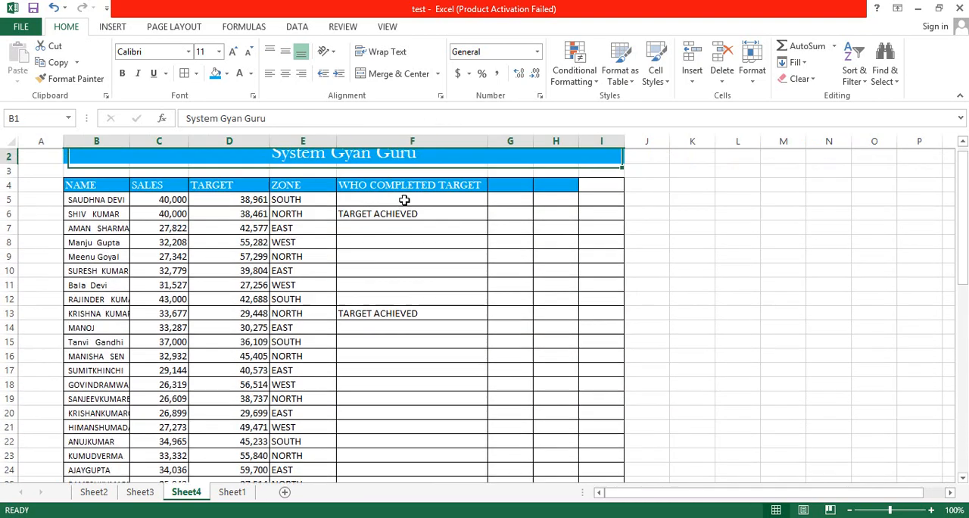
key(Down)
key(Down)
key(Down)
key(Down)
key(Right)
key(Right)
key(Right)
key(Right)
Compare the sales, target and zone entries of row 16 with both conditions of the formula.
key(Down)
key(Down)
key(Down)
key(Down)
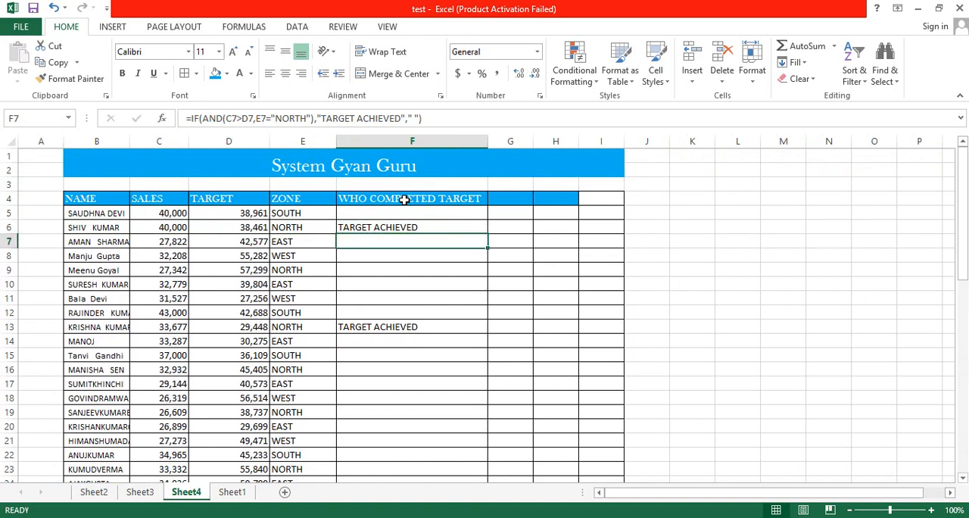
key(Down)
key(Down)
key(Down)
key(Down)
key(Down)
key(Down)
key(Left)
key(Left)
key(Left)
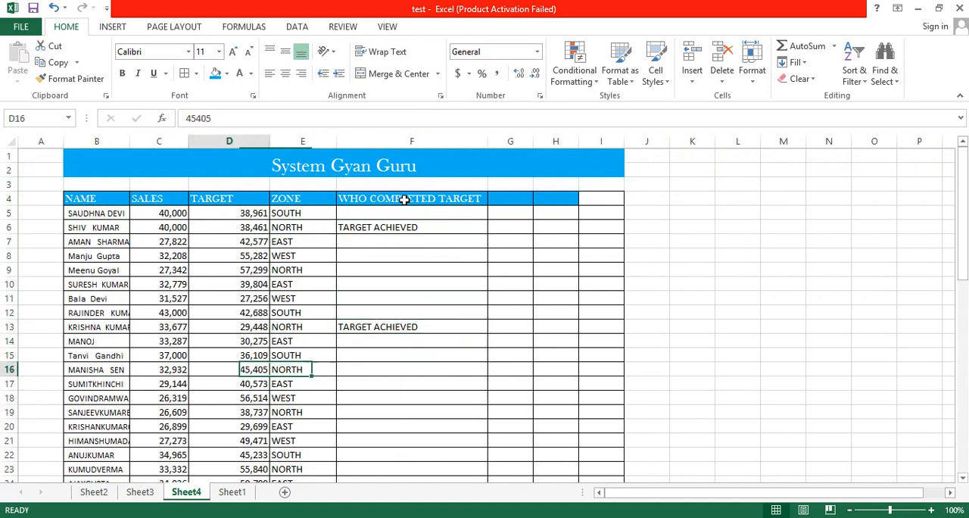
key(Right)
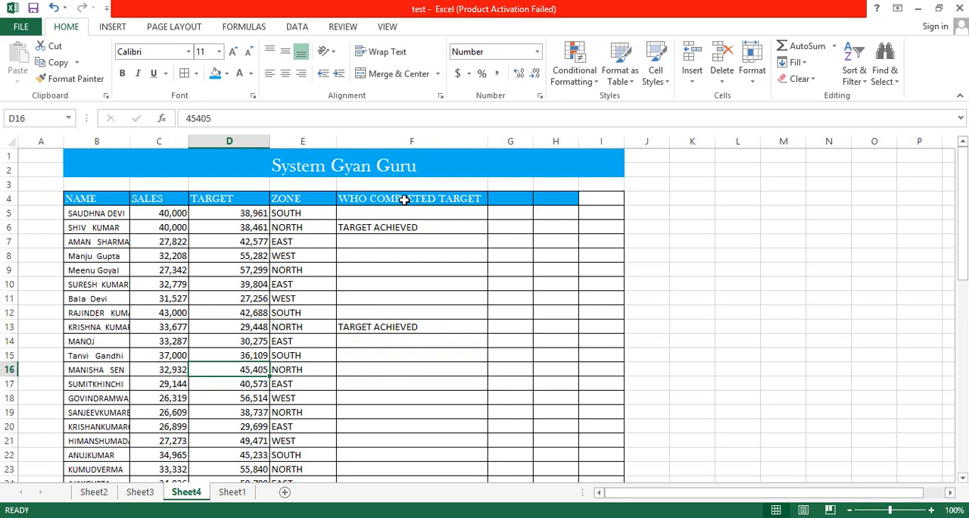
key(Left)
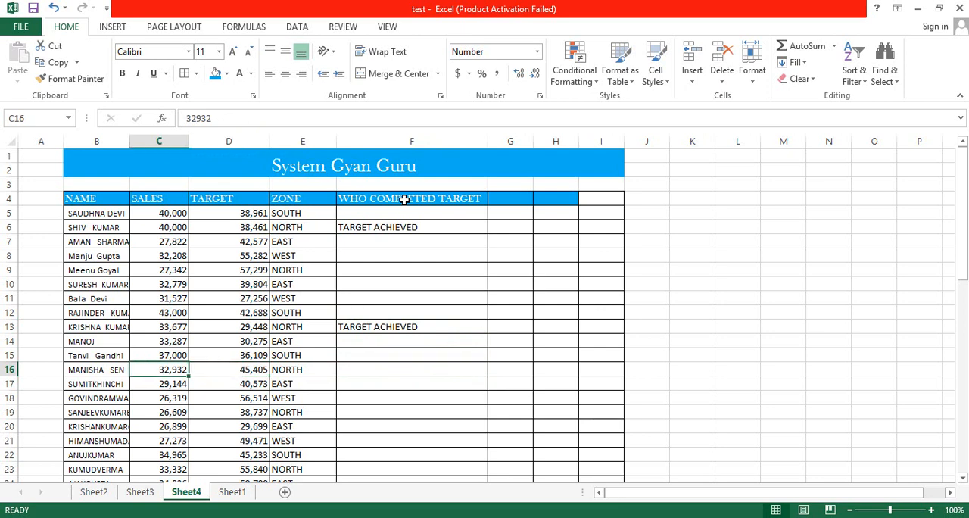
key(Right)
key(Right)
key(Right)
Set the sales figure in C16 to 46000.
key(Left)
key(Left)
key(Left)
text(46000)
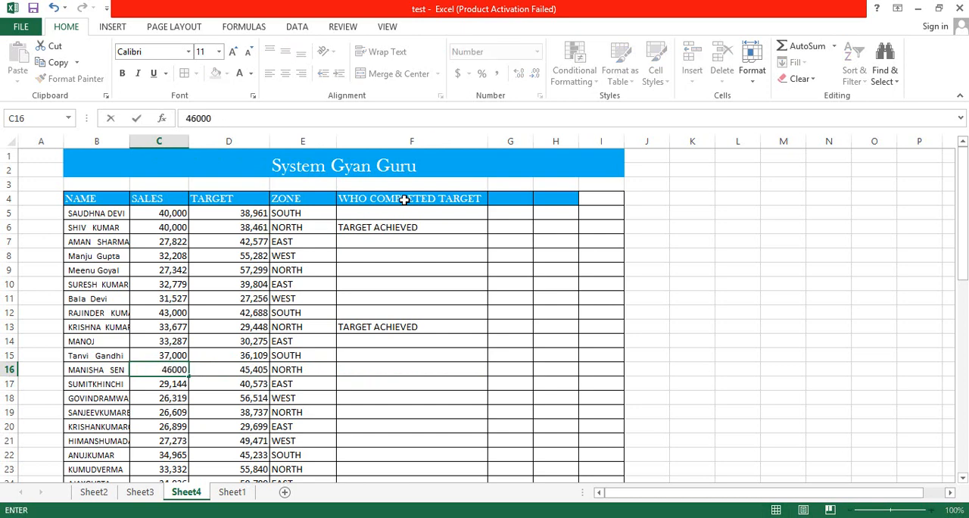
key(Return)
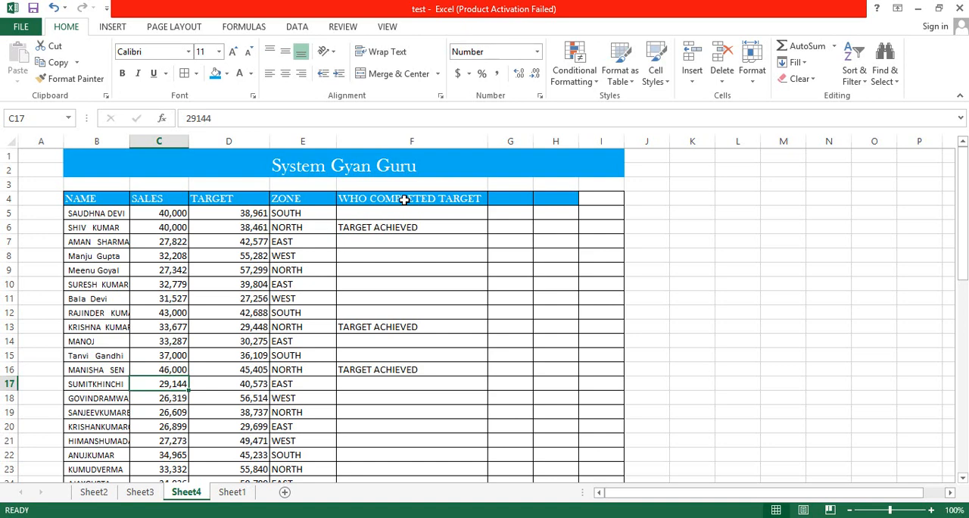
Examine the formula result in F16 and the WHO COMPLETED TARGET cells below it down to F22.
key(Up)
key(Right)
key(Right)
key(Right)
key(Down)
key(Down)
key(Down)
key(Down)
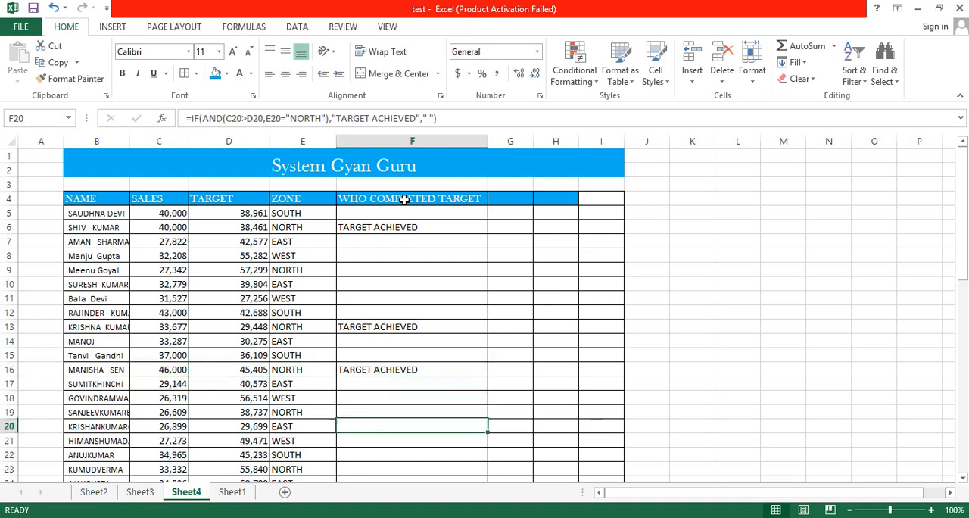
key(Down)
key(Down)
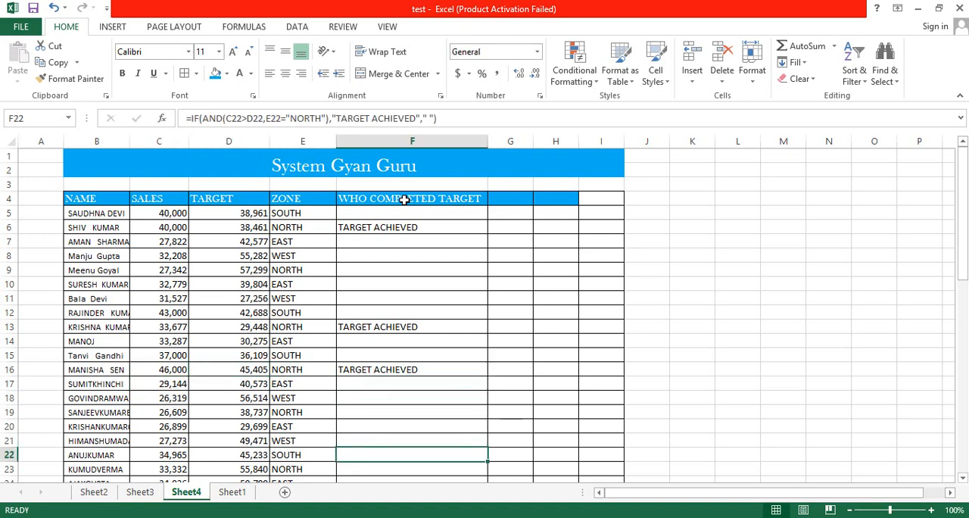